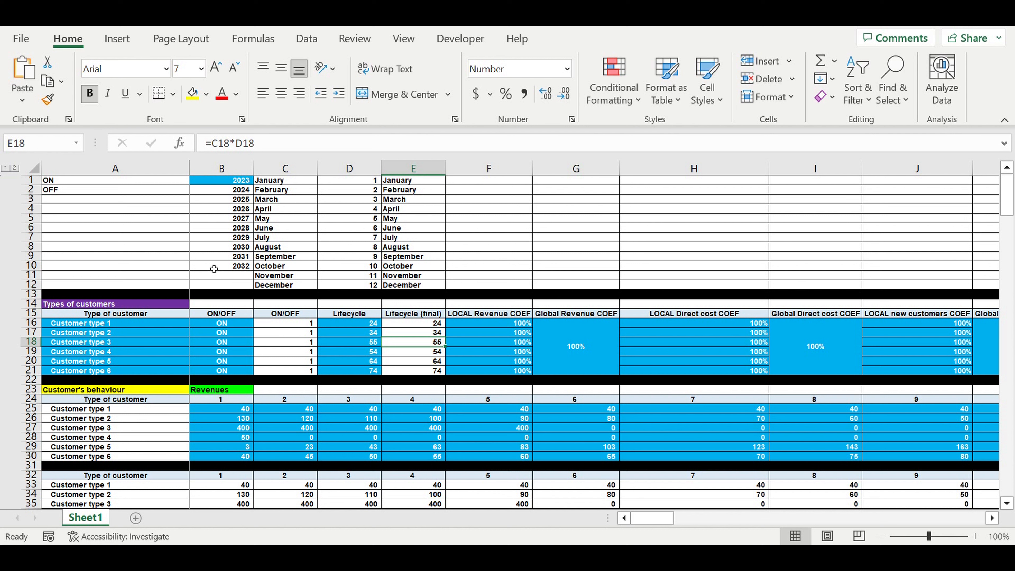
Examine the input columns of the Types of customers table, from customer names and ON/OFF switches to the revenue coefficients
drag(116, 323, 120, 370)
click(221, 325)
drag(230, 356, 228, 371)
drag(364, 327, 364, 371)
drag(488, 323, 487, 370)
click(563, 367)
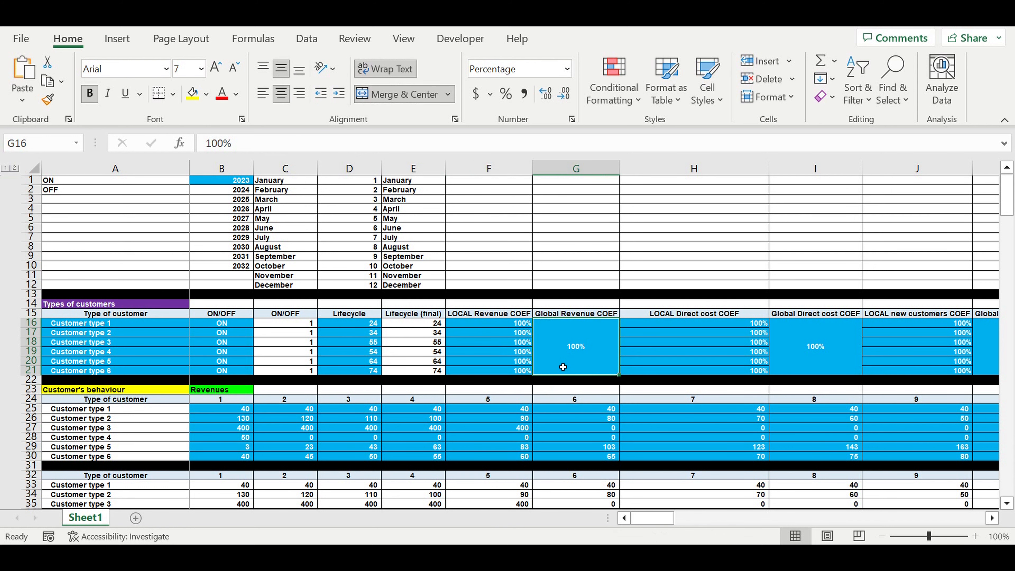
Examine the ON/OFF choices offered for Customer type 2 and the Lifecycle values of the customer types
click(100, 325)
drag(100, 325, 114, 370)
click(231, 335)
click(258, 332)
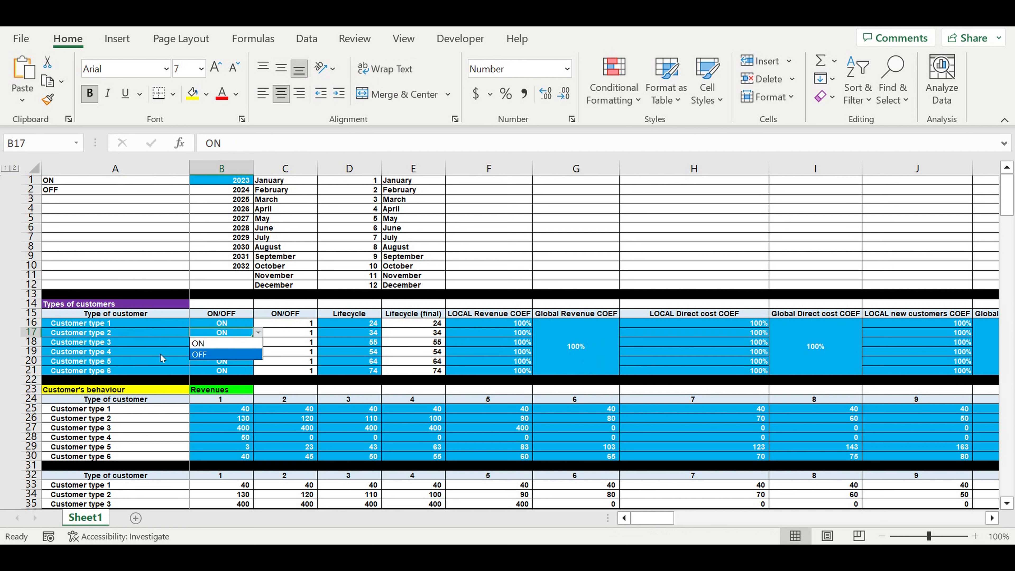
click(149, 352)
click(170, 335)
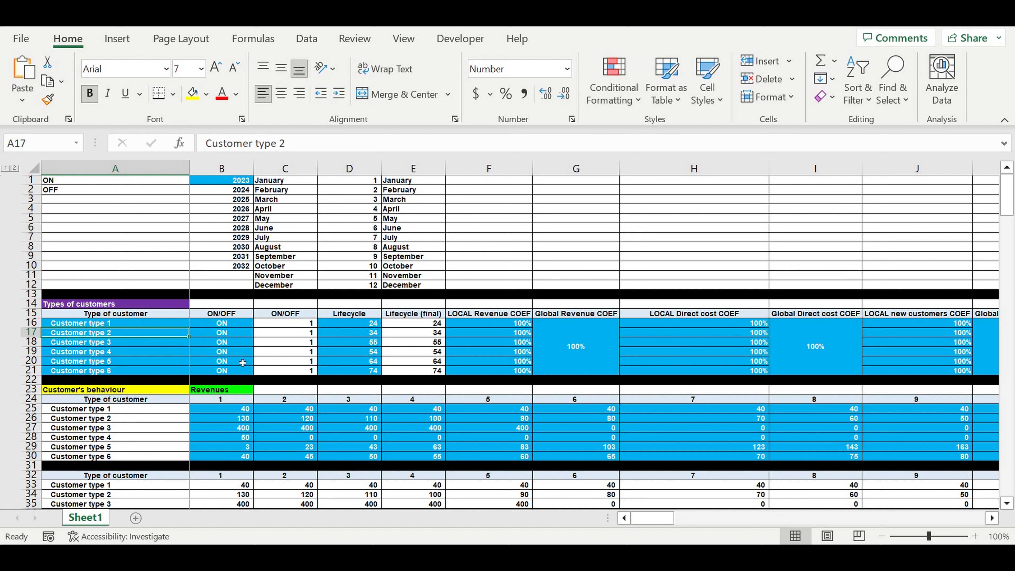
drag(361, 323, 360, 373)
click(354, 327)
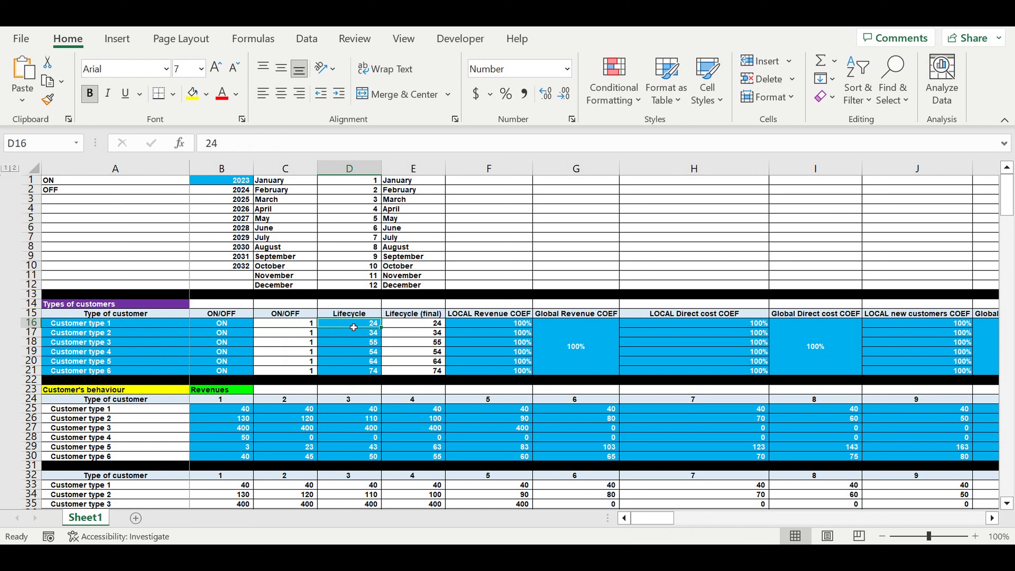
click(83, 331)
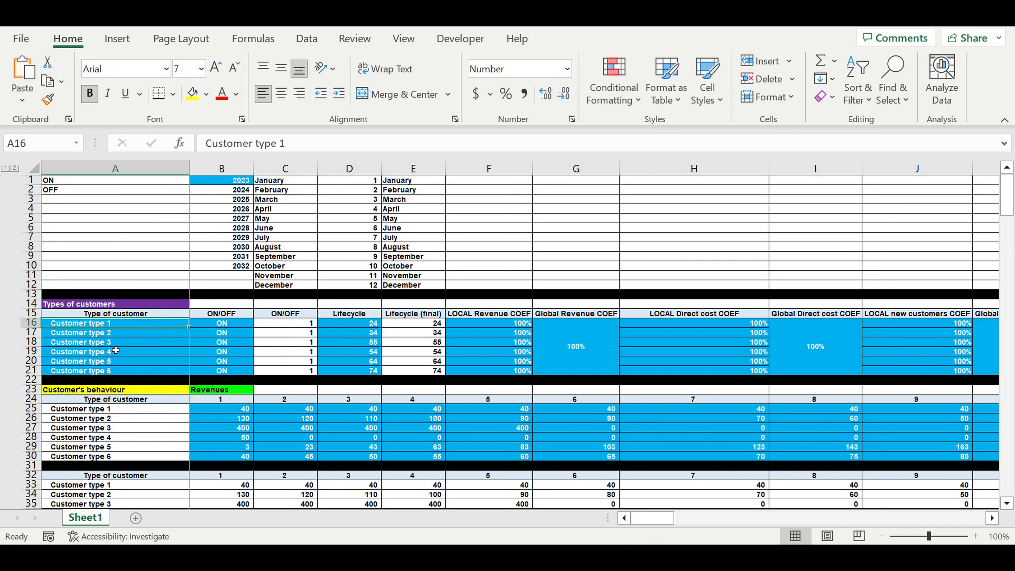
click(355, 342)
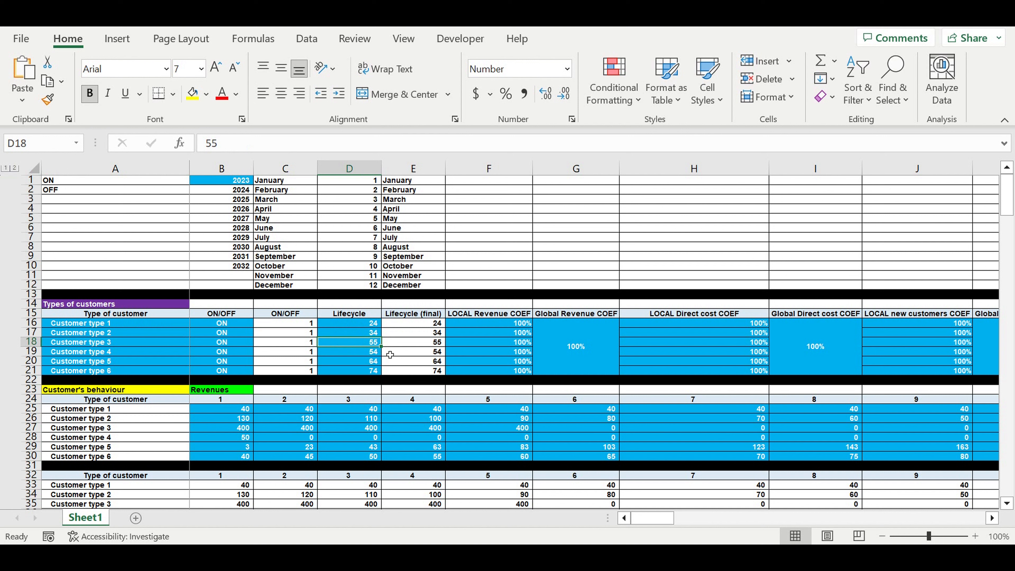
Review the local and global coefficient columns for revenue, direct cost and new customers in the Types of customers table
click(585, 343)
drag(517, 326, 520, 371)
drag(488, 314, 576, 351)
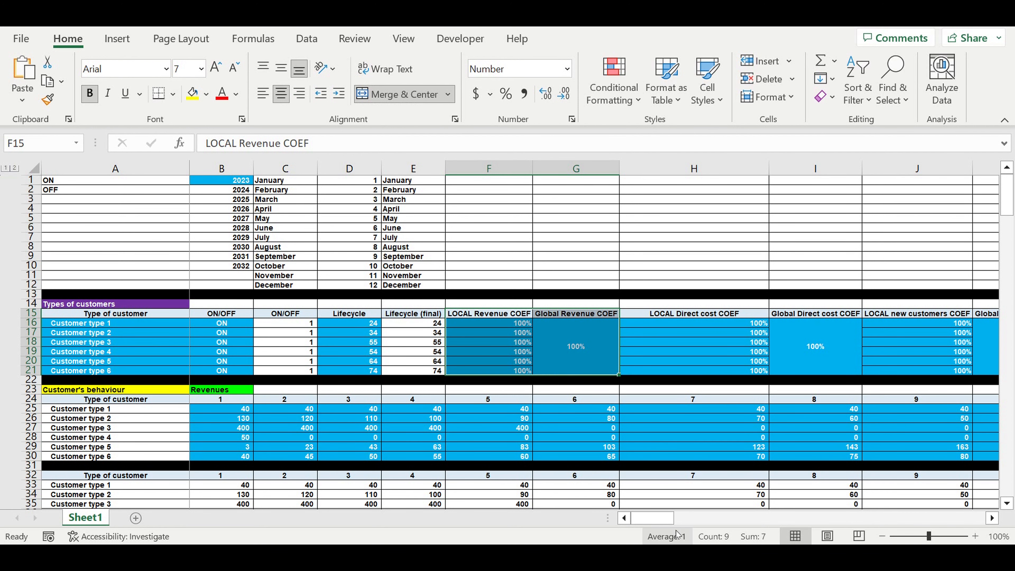
drag(658, 519, 654, 503)
drag(459, 323, 466, 370)
click(717, 336)
drag(670, 324, 668, 372)
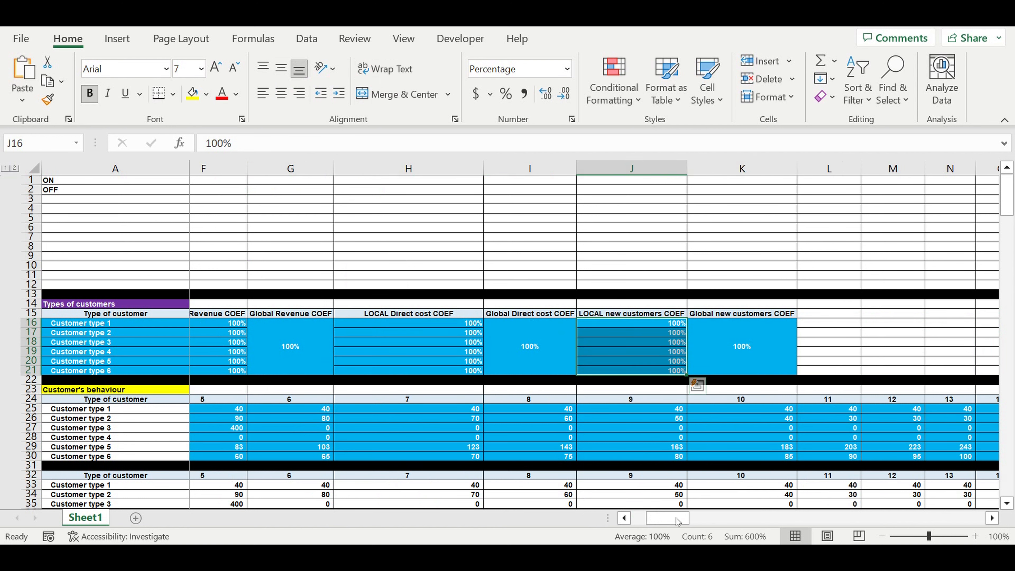
drag(675, 518, 660, 518)
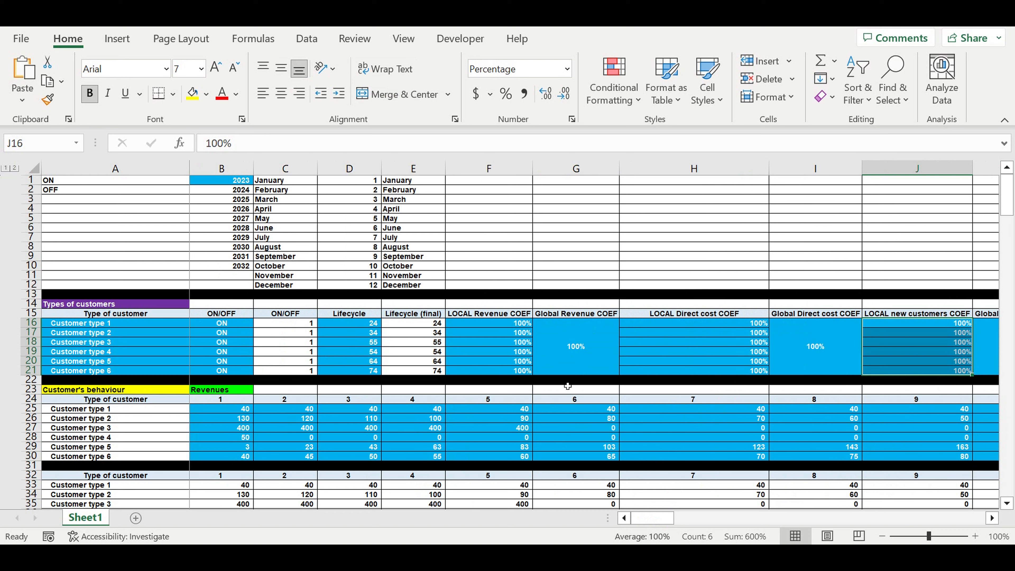
click(550, 339)
click(500, 354)
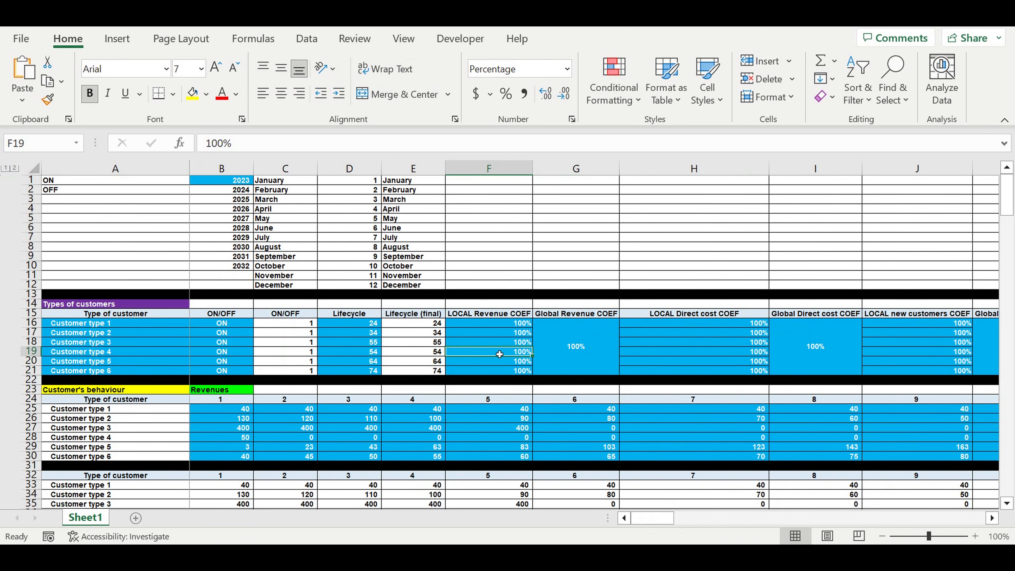
Review the Customer's behaviour tables, checking the Revenues and Direct costs inputs per customer type across the numbered periods
scroll(412, 379, down, 1)
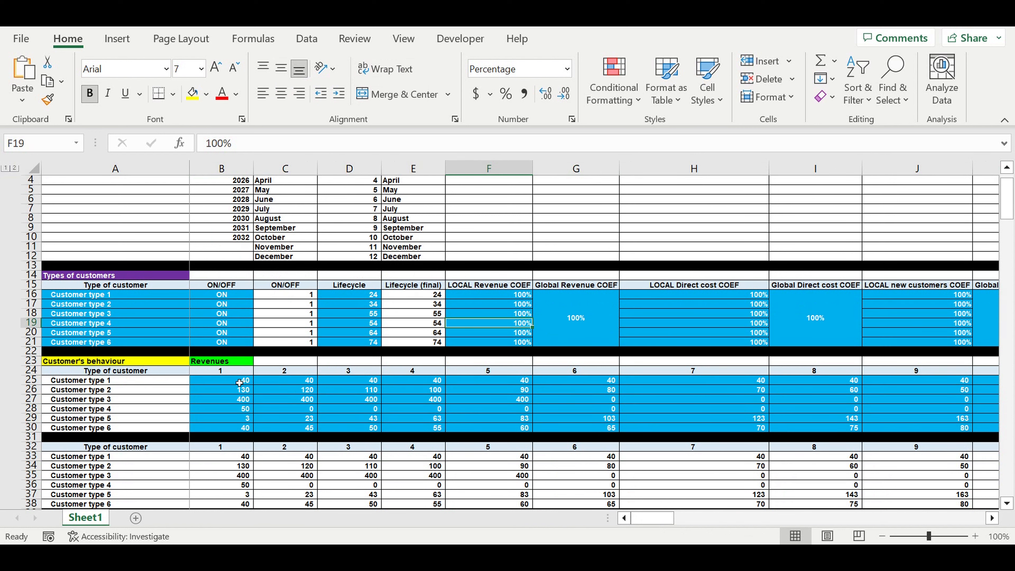
click(127, 383)
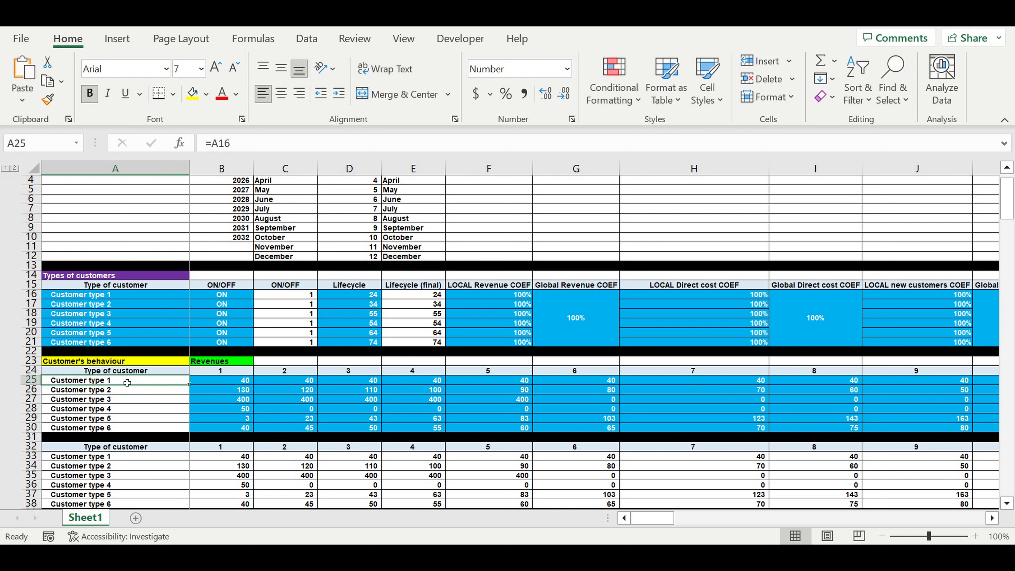
drag(216, 383, 574, 381)
drag(221, 371, 949, 372)
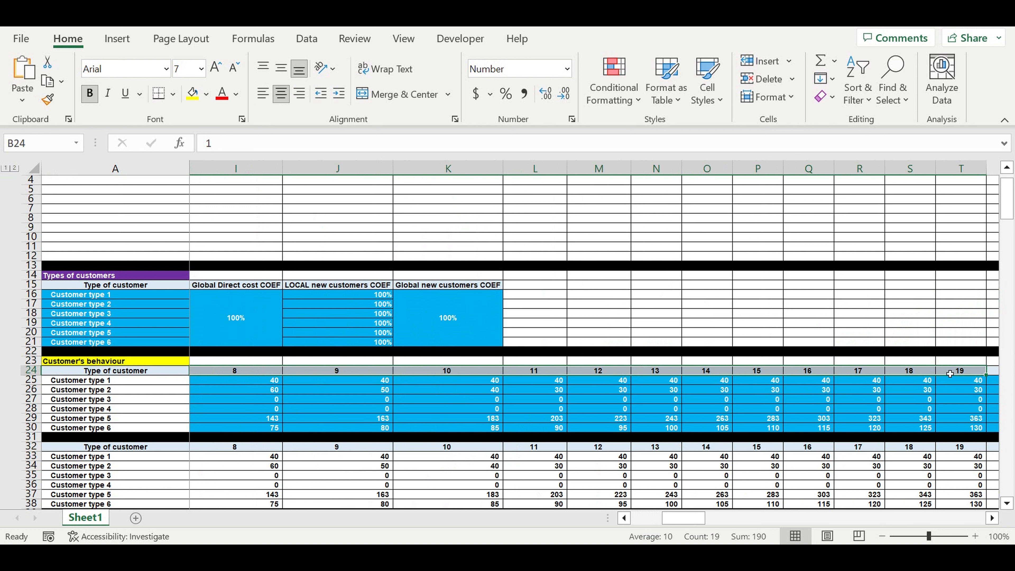
drag(686, 521, 593, 528)
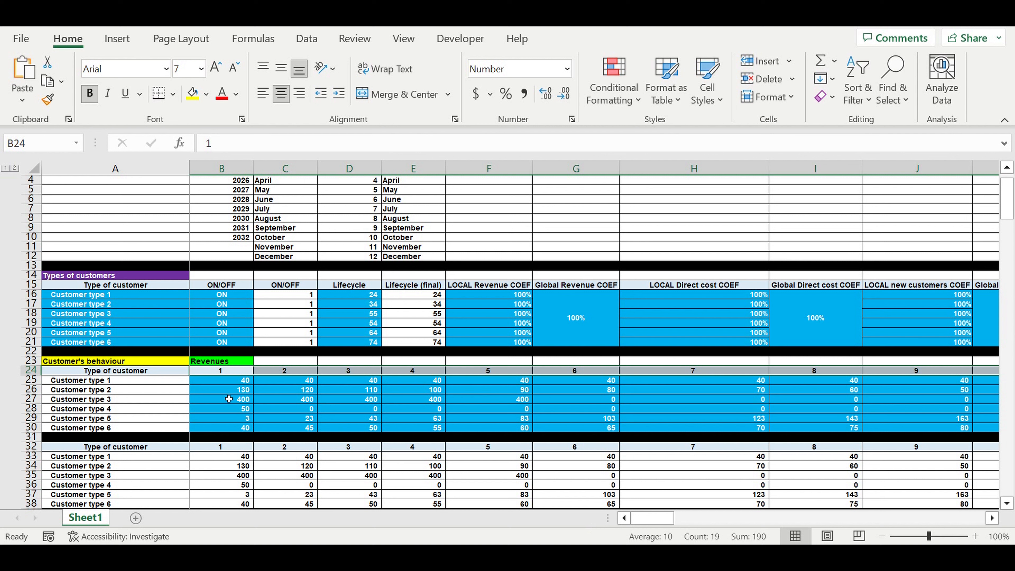
drag(243, 383, 623, 431)
scroll(335, 381, down, 2)
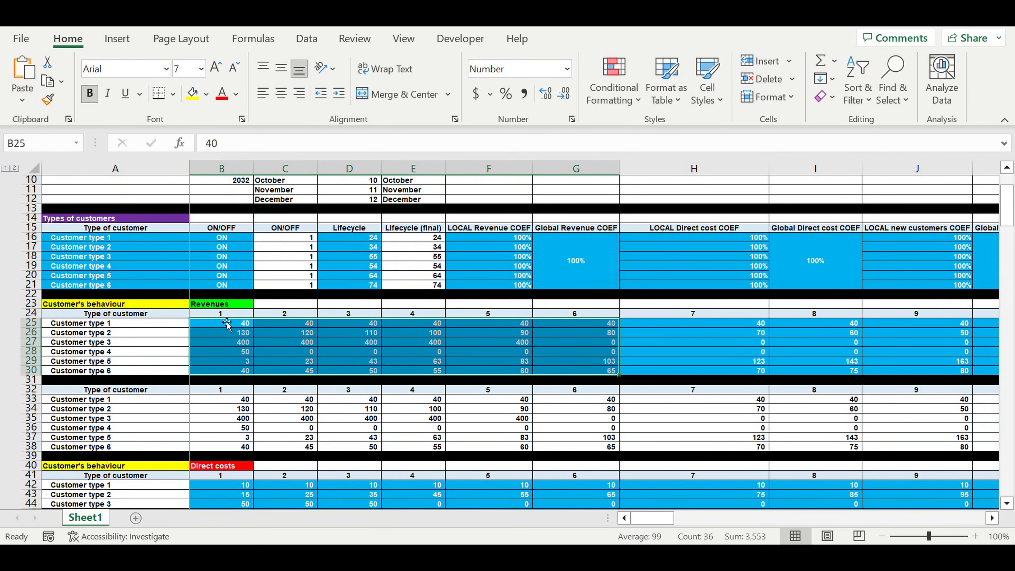
drag(227, 325, 753, 382)
scroll(482, 385, down, 5)
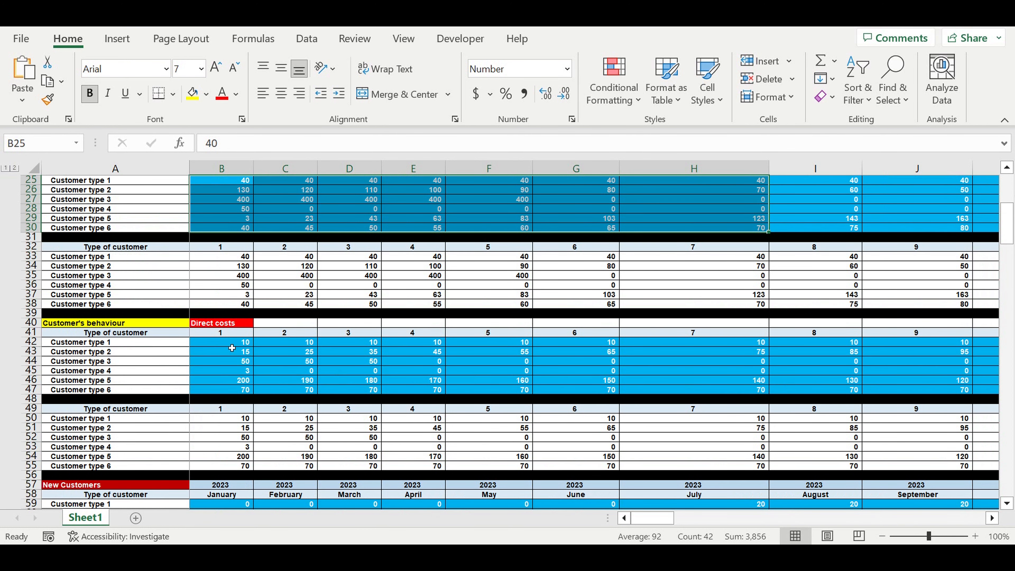
drag(241, 344, 962, 391)
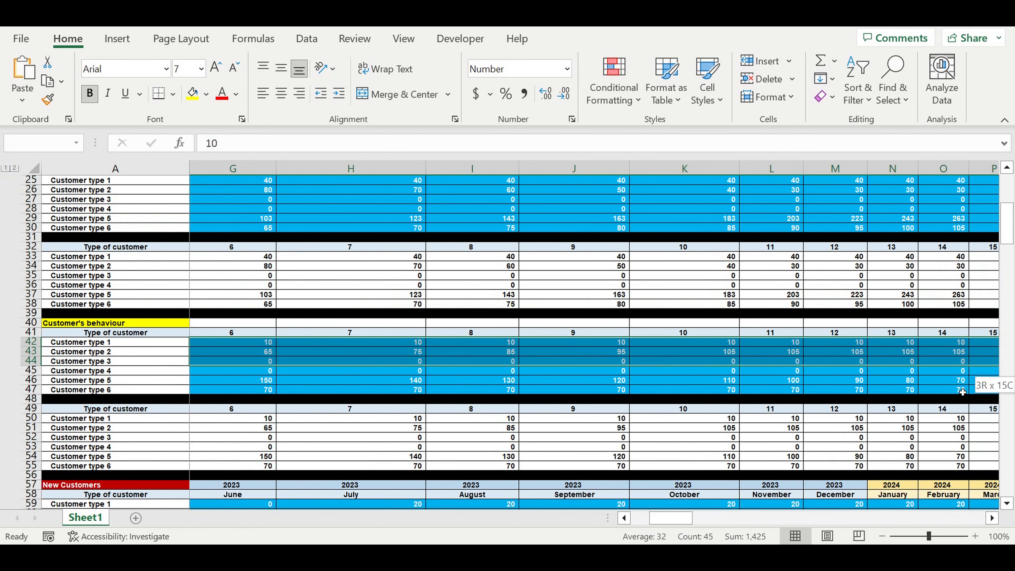
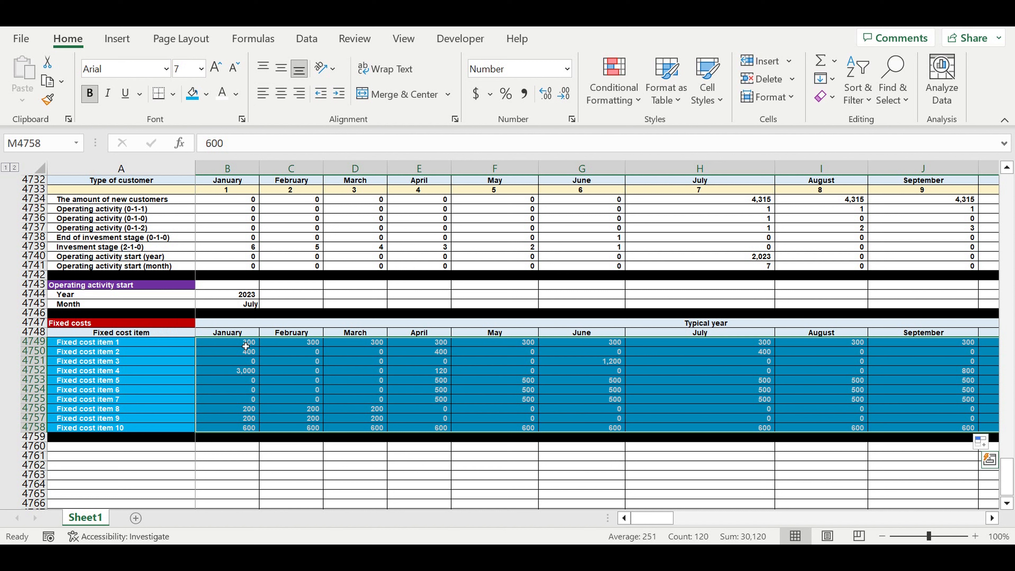
click(347, 390)
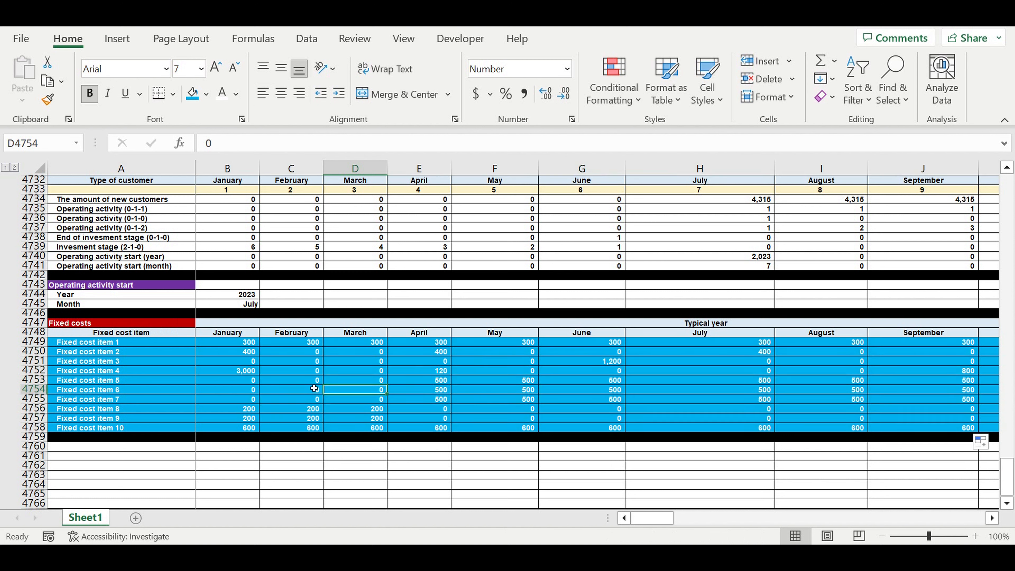
click(218, 380)
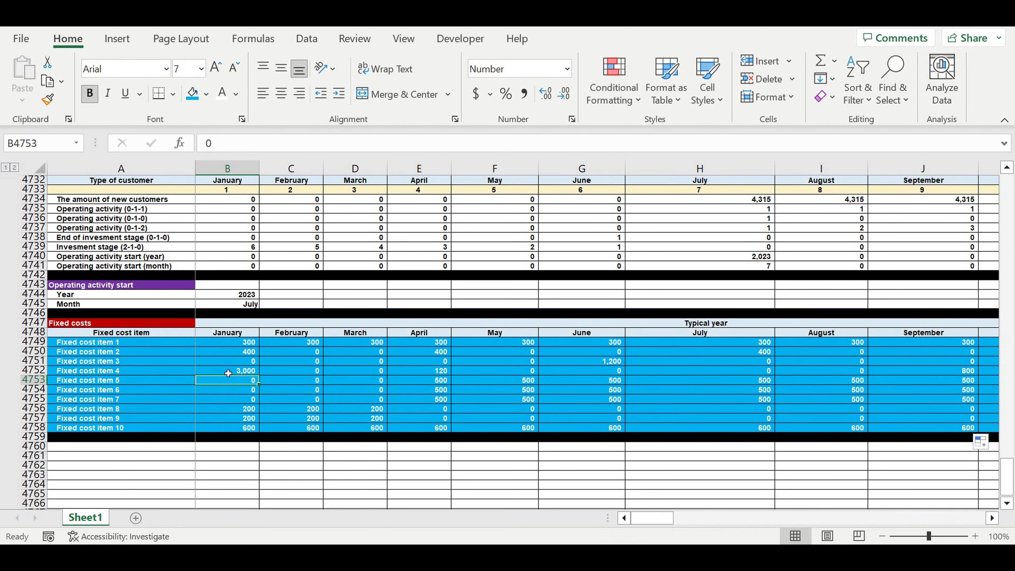
click(228, 371)
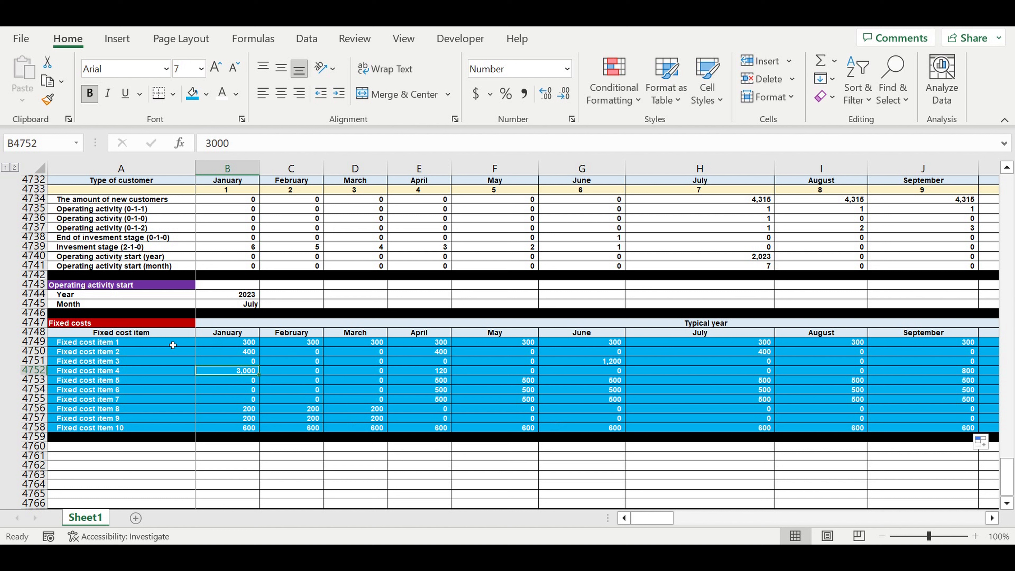
click(226, 346)
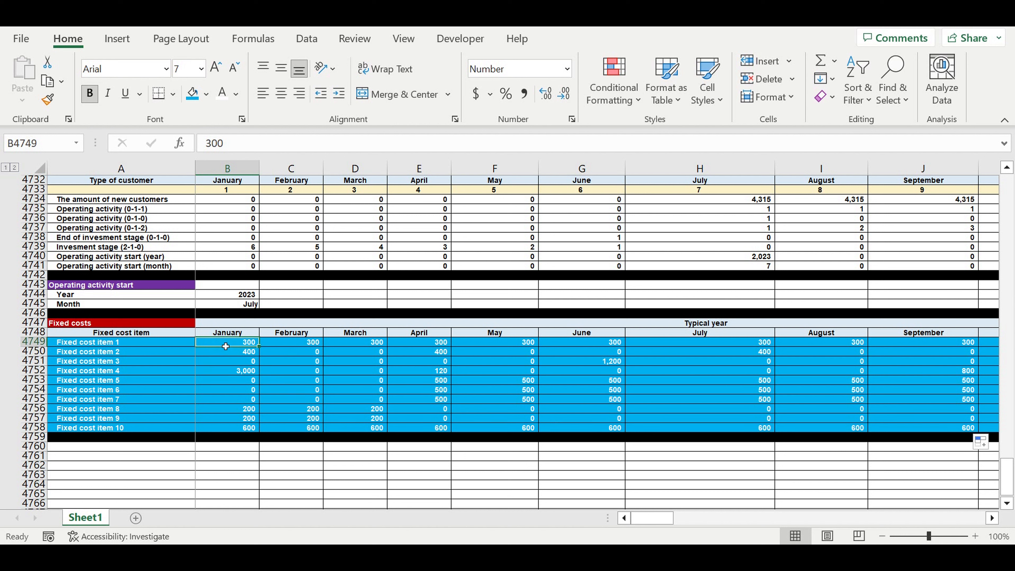
Start a List-type data validation for N4749, the first ON/OFF cell beside Fixed cost item 1
click(803, 518)
click(454, 343)
click(306, 39)
click(802, 98)
click(827, 118)
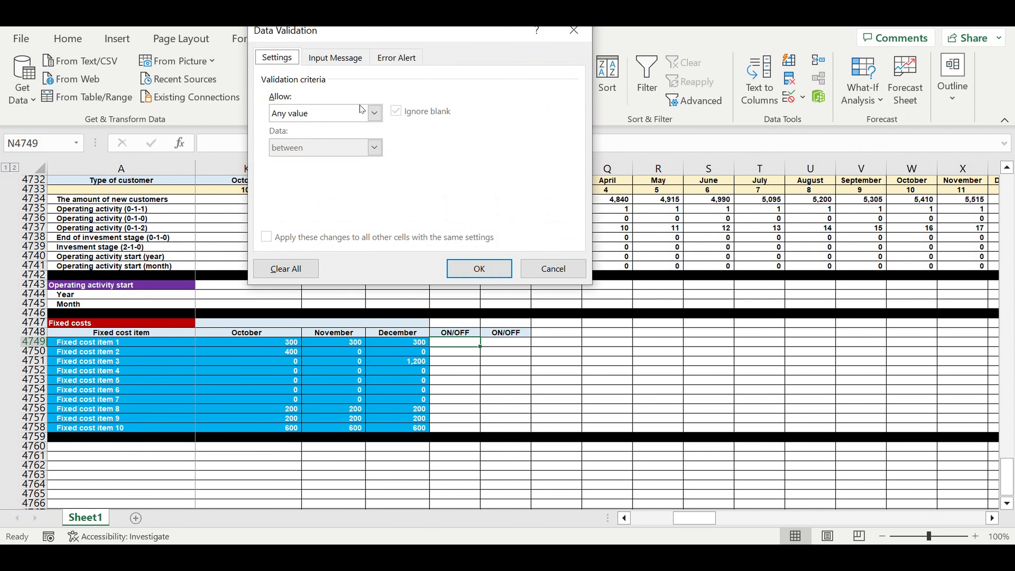
click(374, 113)
click(302, 162)
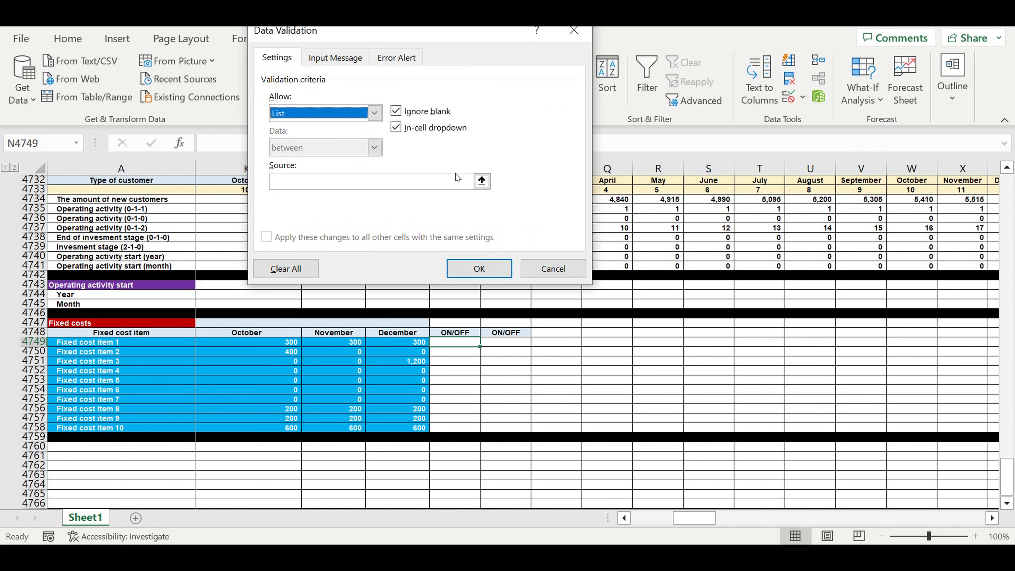
Use the ON and OFF cells A1:A2 as the source of the validation list and apply it to N4749
click(482, 181)
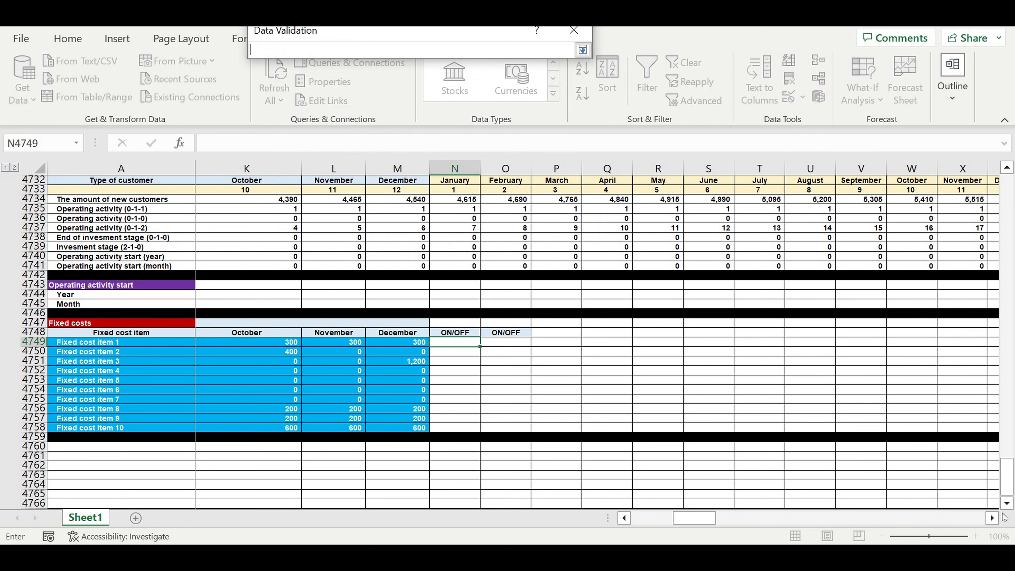
drag(1006, 485, 1006, 188)
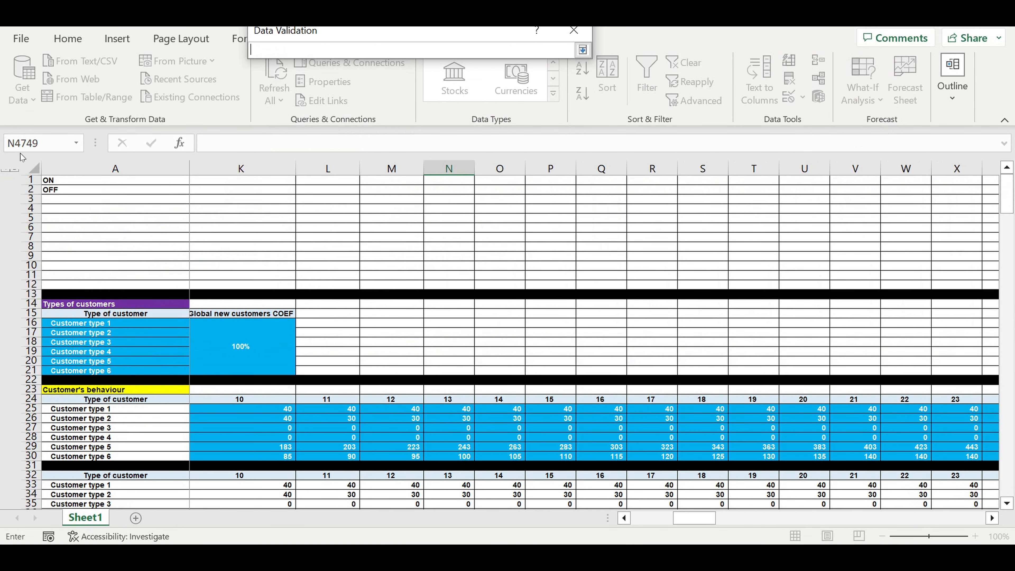
click(86, 184)
drag(86, 182, 85, 190)
click(582, 50)
click(479, 282)
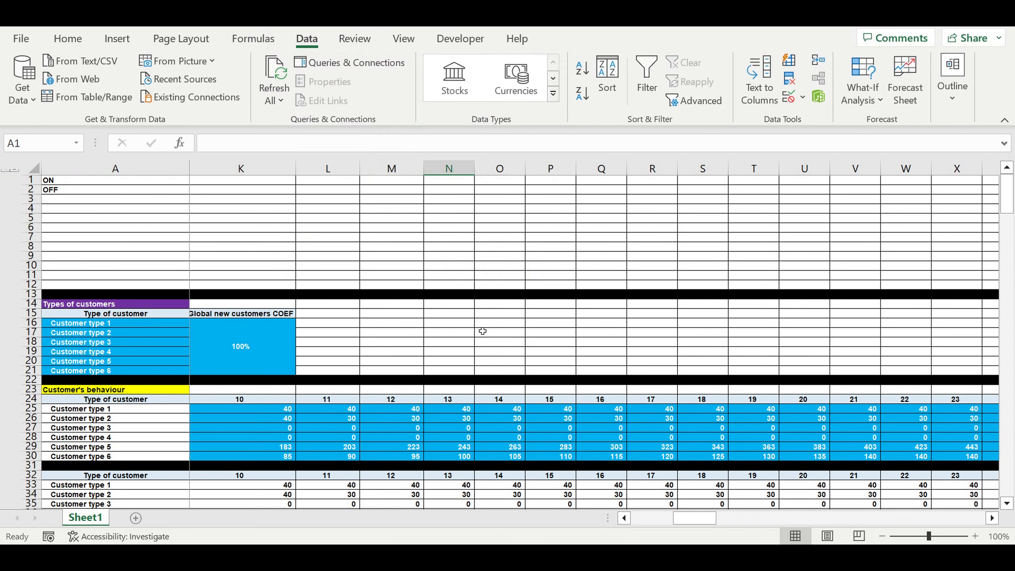
key(Down)
scroll(600, 465, down, 4)
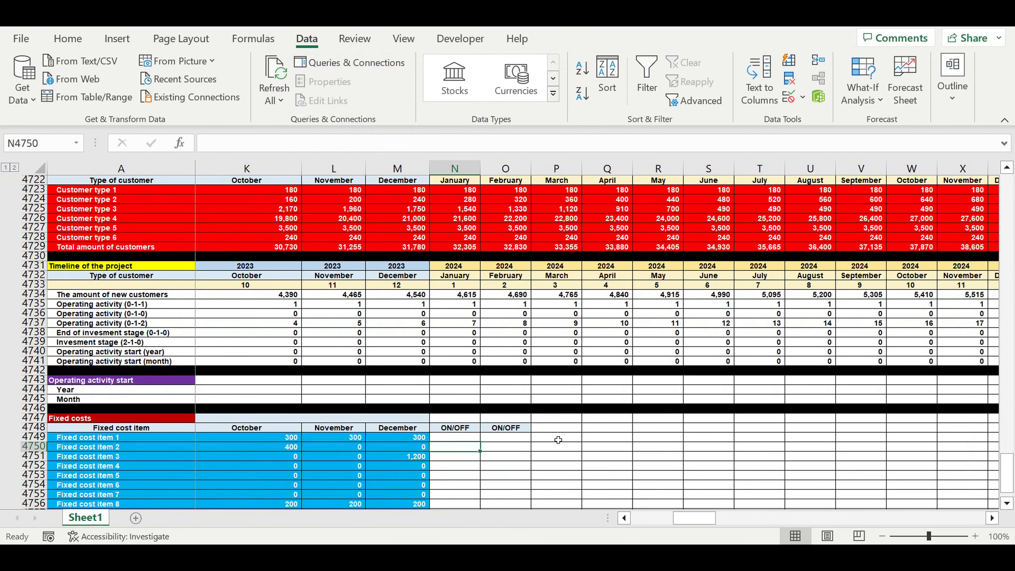
key(Up)
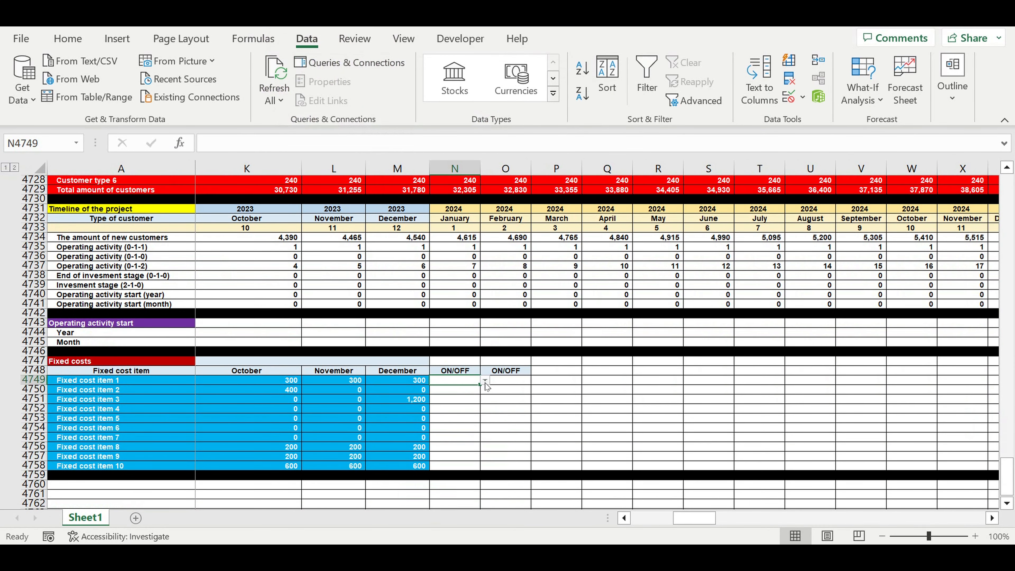
Set N4749 to ON with a blue fill and white text, and copy it down through N4758
click(485, 380)
click(479, 390)
click(68, 39)
click(192, 94)
click(222, 94)
drag(480, 384, 478, 466)
Begin an IF formula in O4749 that tests whether N4749 equals the ON cell A1
click(507, 371)
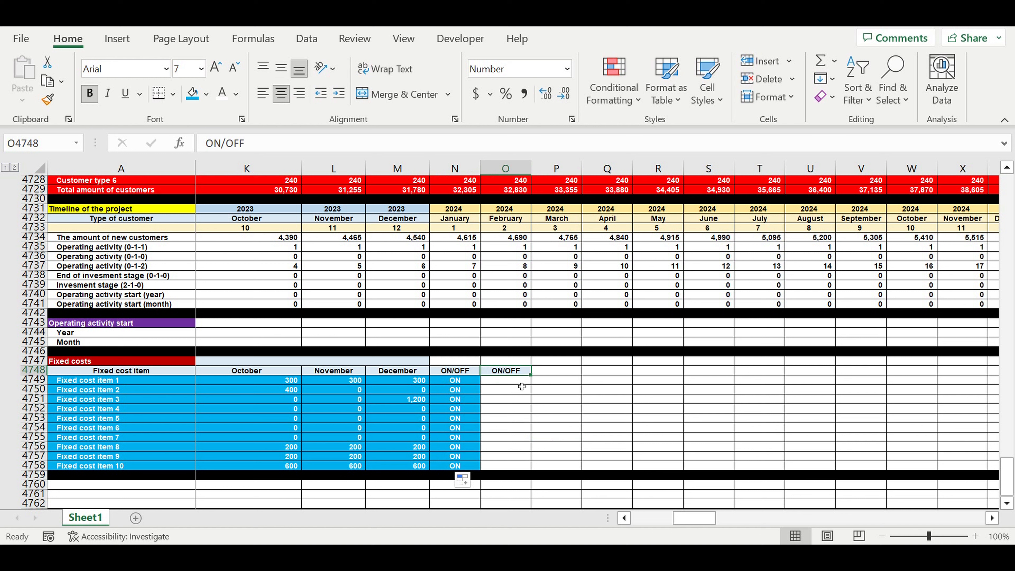
click(513, 383)
click(456, 382)
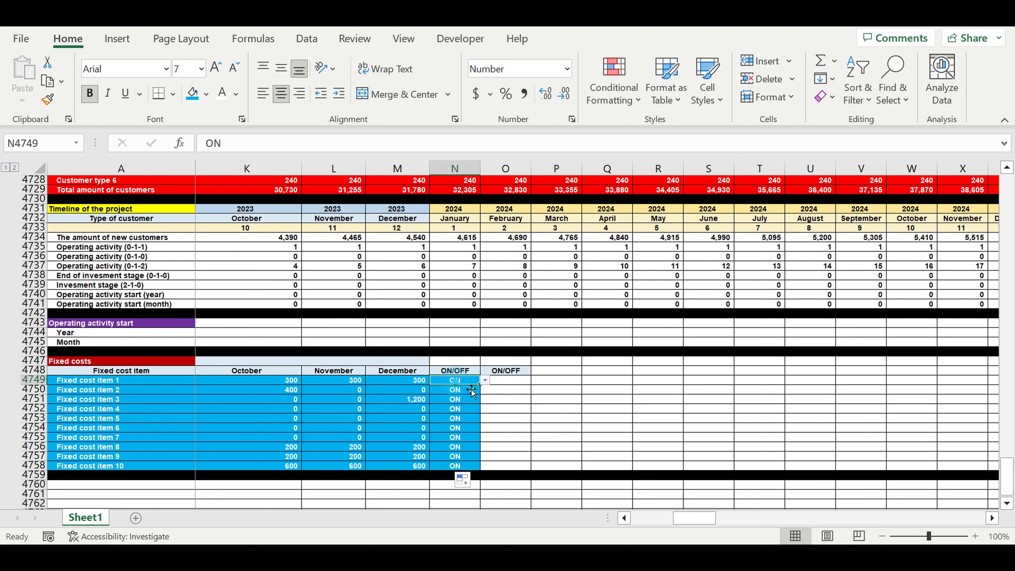
click(515, 382)
text(=)
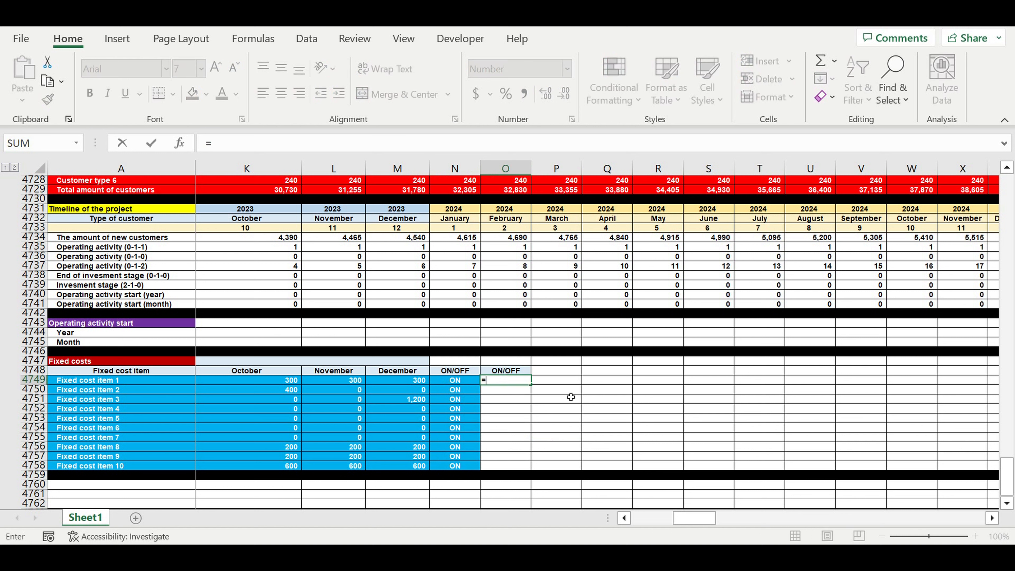
text(if()
click(455, 380)
text(=)
drag(1007, 476, 1006, 193)
click(115, 181)
Complete the O4749 formula as =IF(N4749=$A$1,1,0), with an absolute reference to the ON cell
click(303, 147)
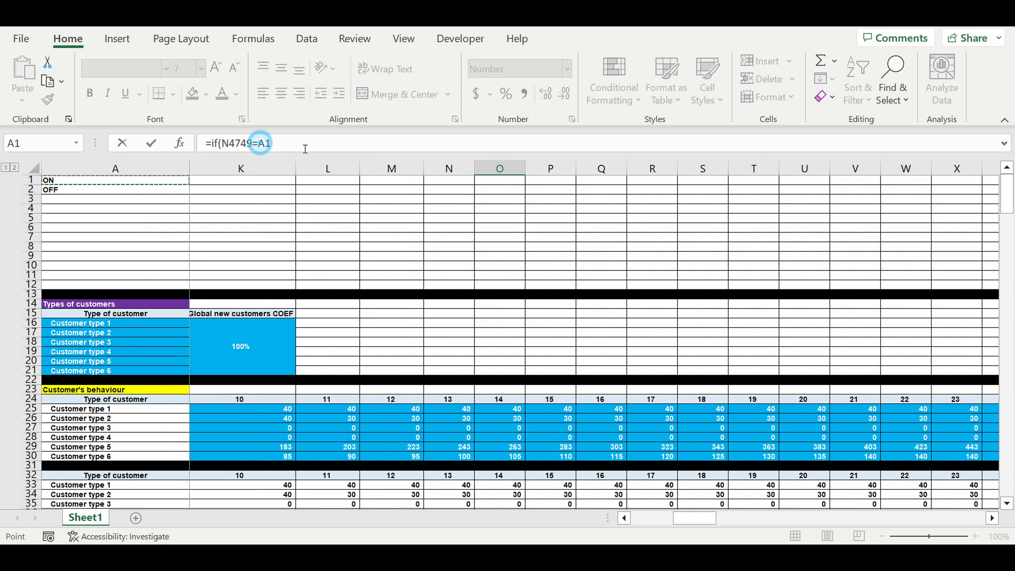
text($)
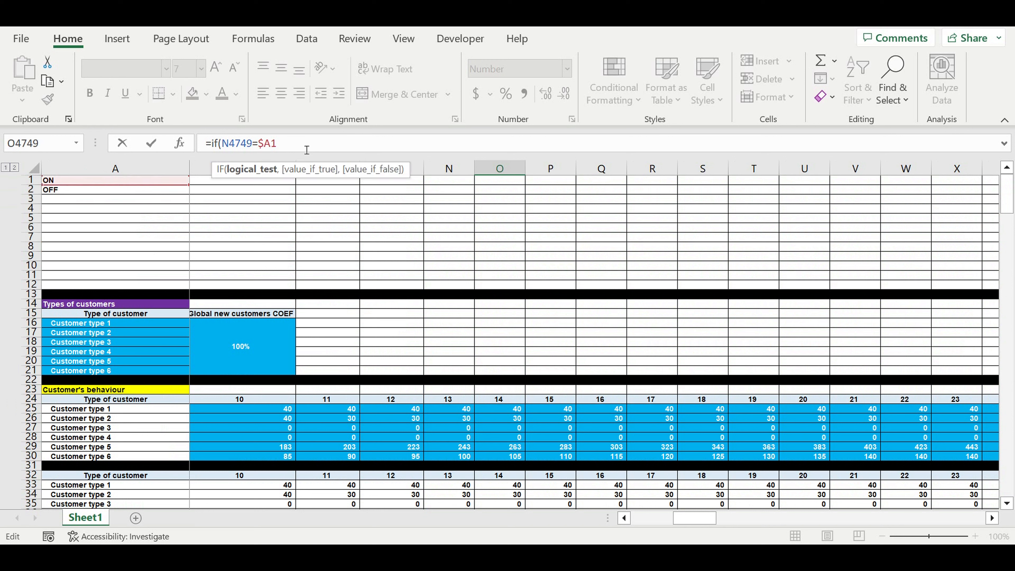
text($)
text(,1,0)
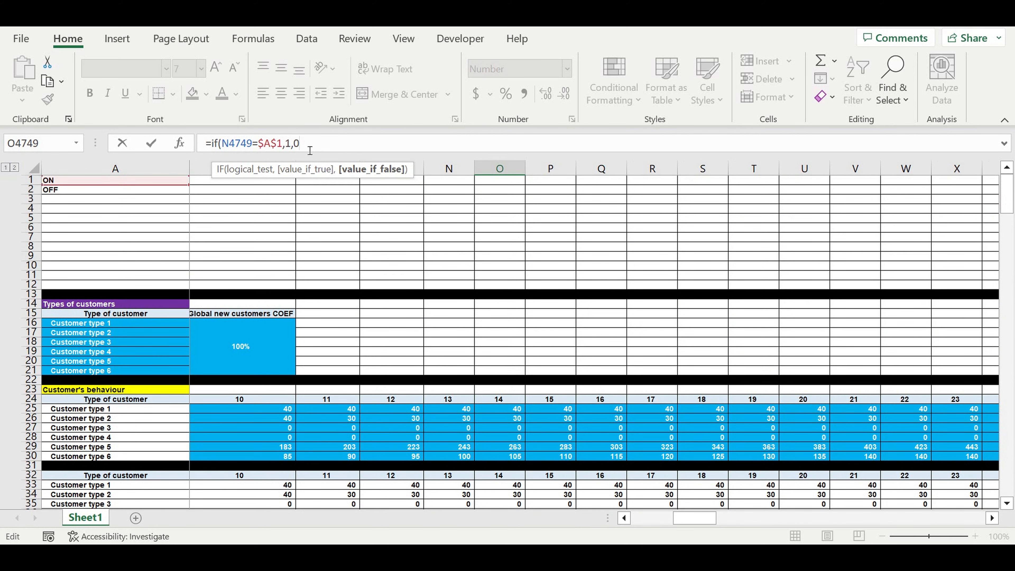
text())
key(Return)
key(Return)
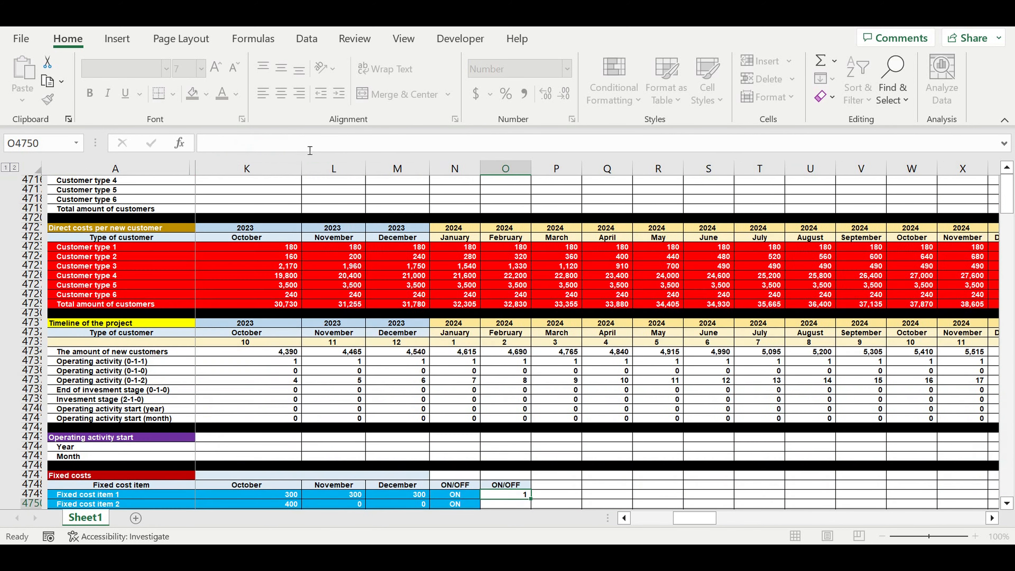
Copy the 1/0 flag formula from O4749 down through O4758 for all ten fixed cost items
scroll(509, 400, down, 4)
click(509, 389)
drag(534, 394, 533, 476)
Test the switch of Fixed cost item 8 by setting N4756 to OFF, checking its flag and setting it back to ON
click(459, 475)
click(471, 457)
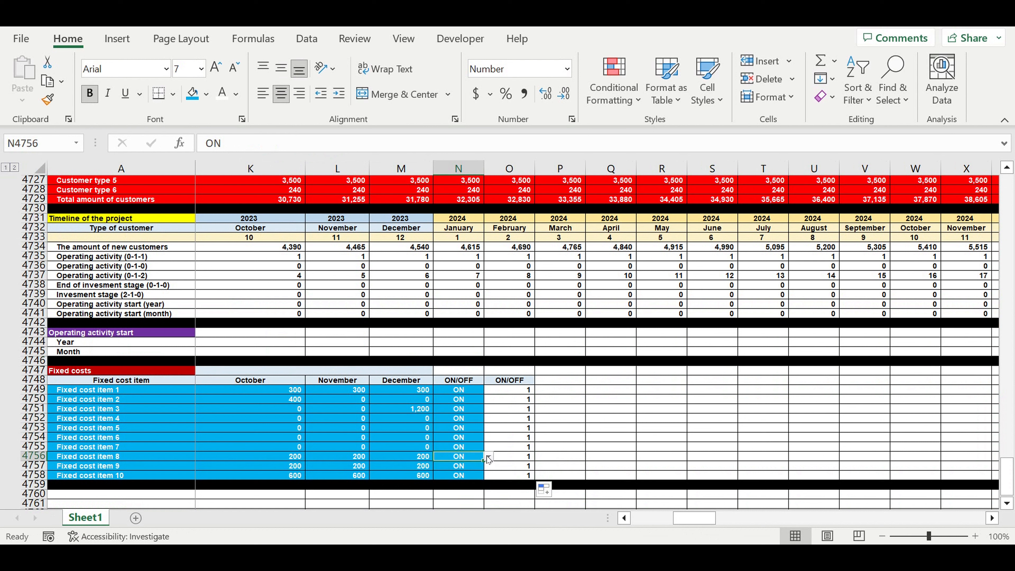
click(488, 456)
click(459, 478)
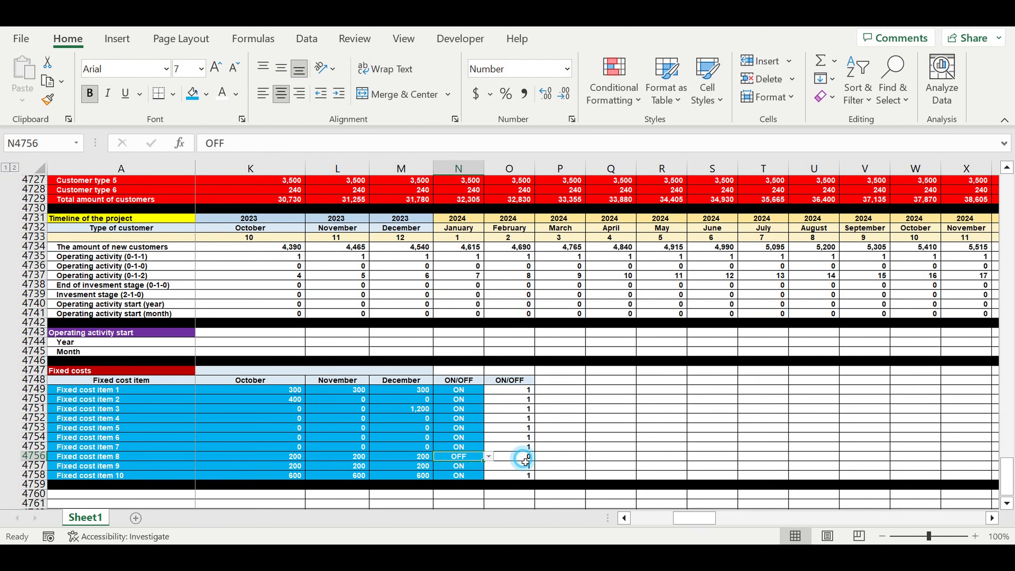
click(519, 456)
click(471, 459)
click(488, 457)
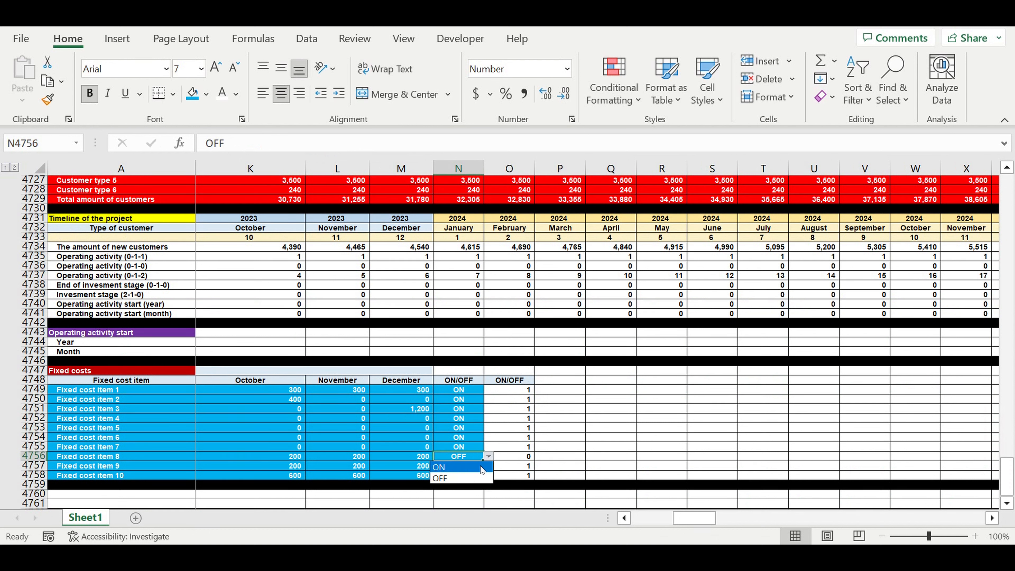
click(479, 469)
Copy the ON/OFF header from O4748 across to P4748 and Q4748, and rename P4748 as Local COEFF
click(510, 380)
drag(534, 385, 634, 383)
click(560, 380)
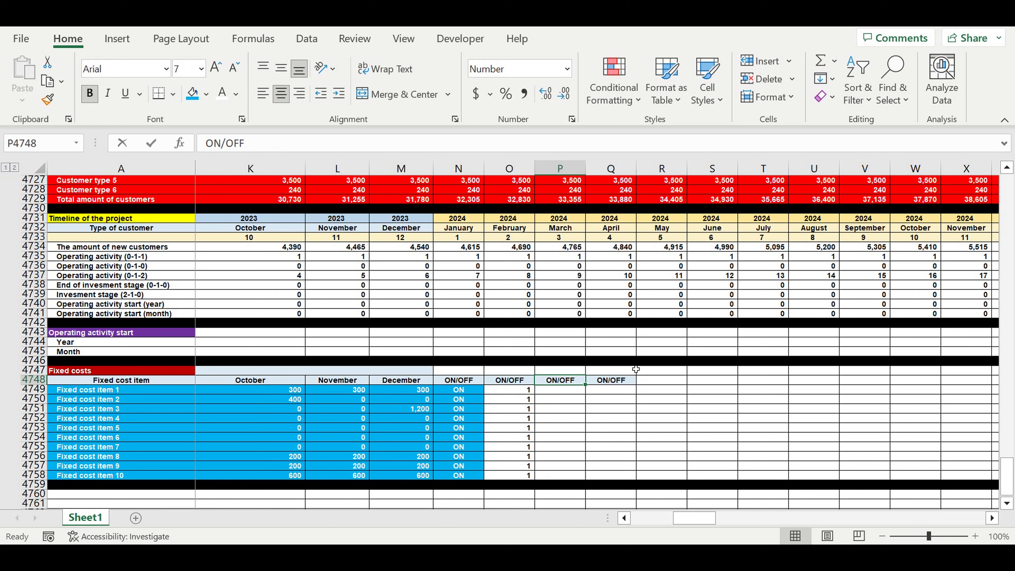
text(Local COEFF)
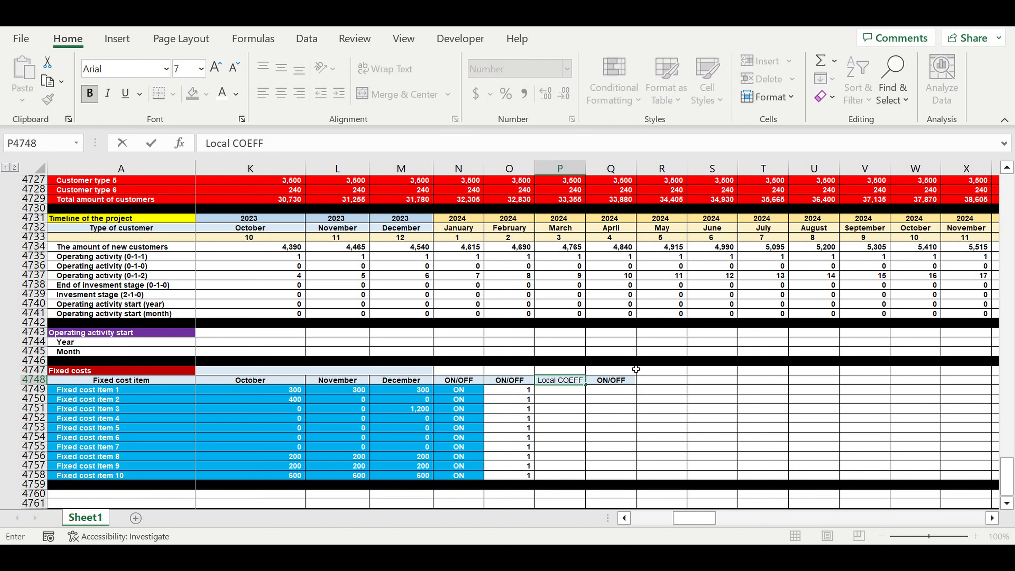
key(Return)
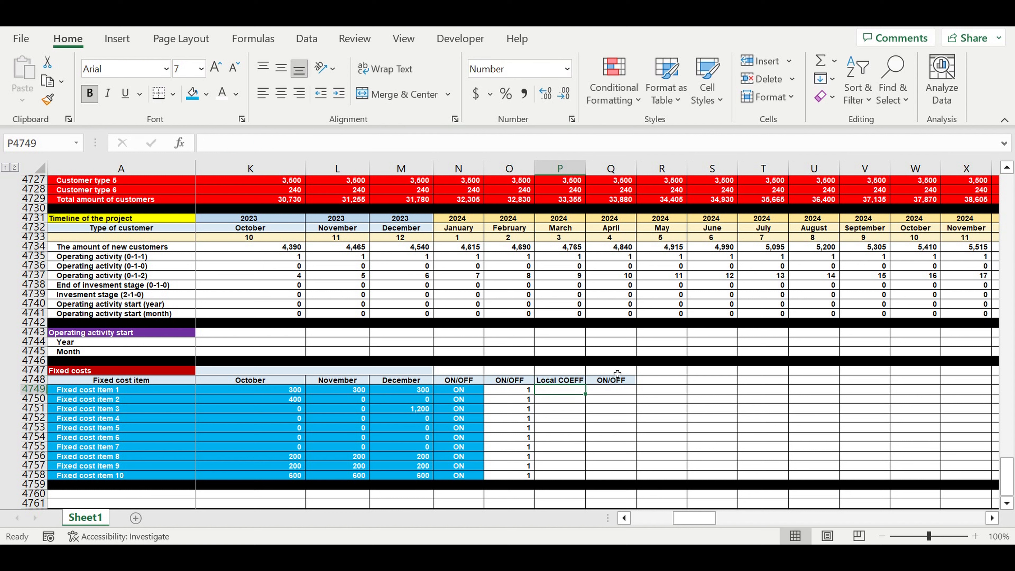
Rename the Q4748 header as Global COEFF and fit column Q to its width
click(614, 383)
text(Glo)
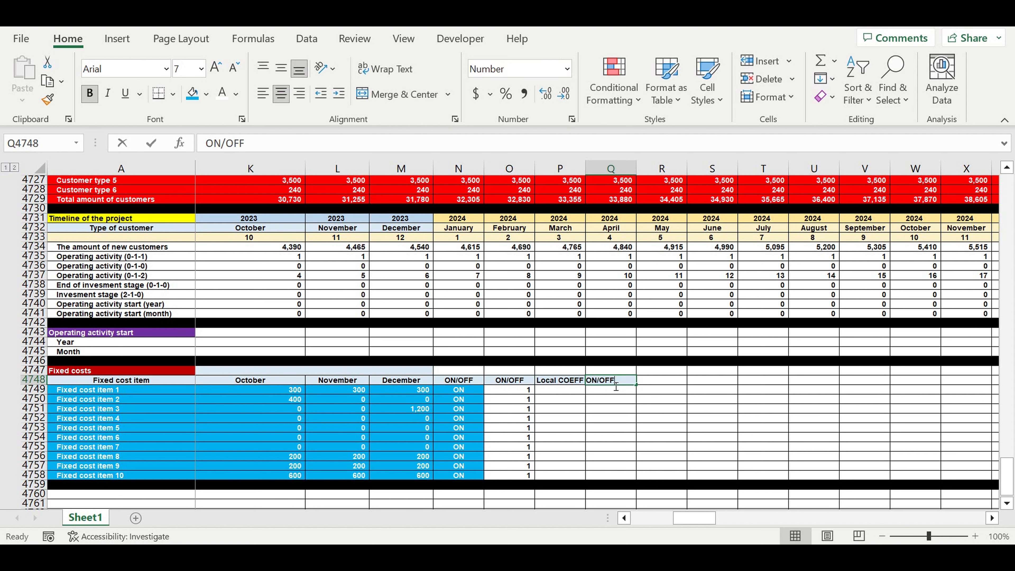
text(ba)
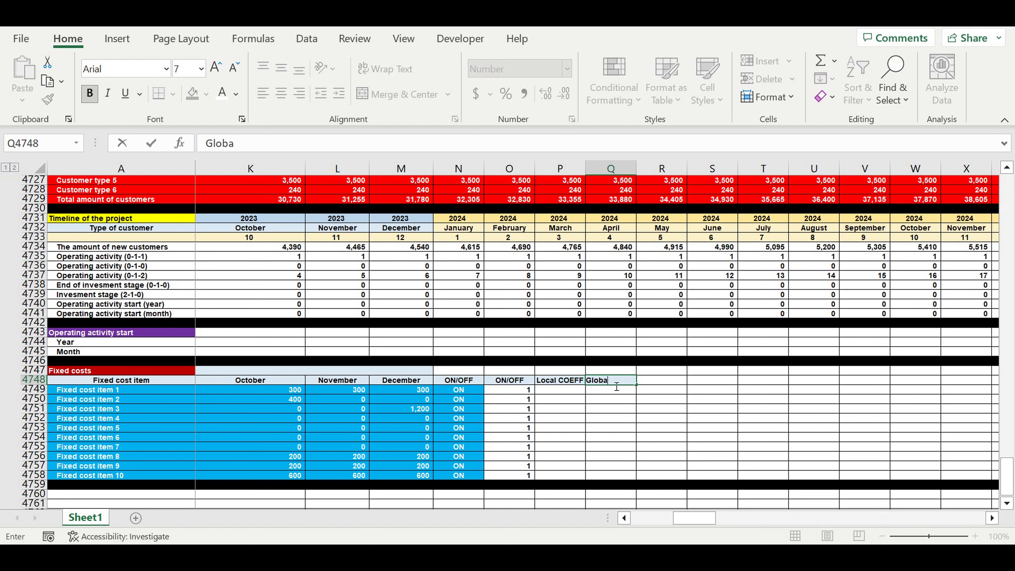
text(l COEFF)
key(Return)
double_click(636, 169)
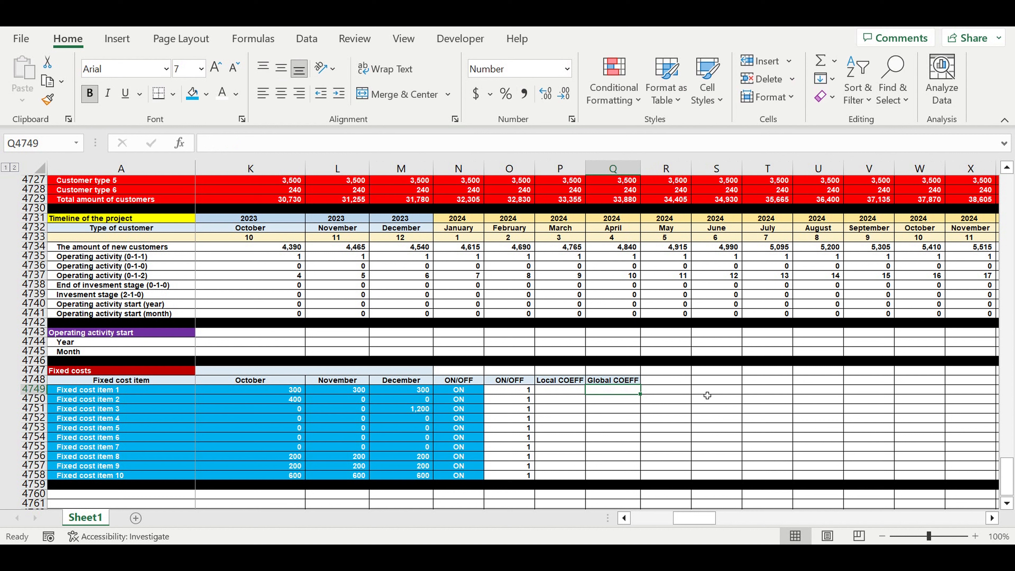
click(706, 391)
Format P4749 as a percentage with a blue fill, enter 100%, and copy it down through P4758
click(571, 383)
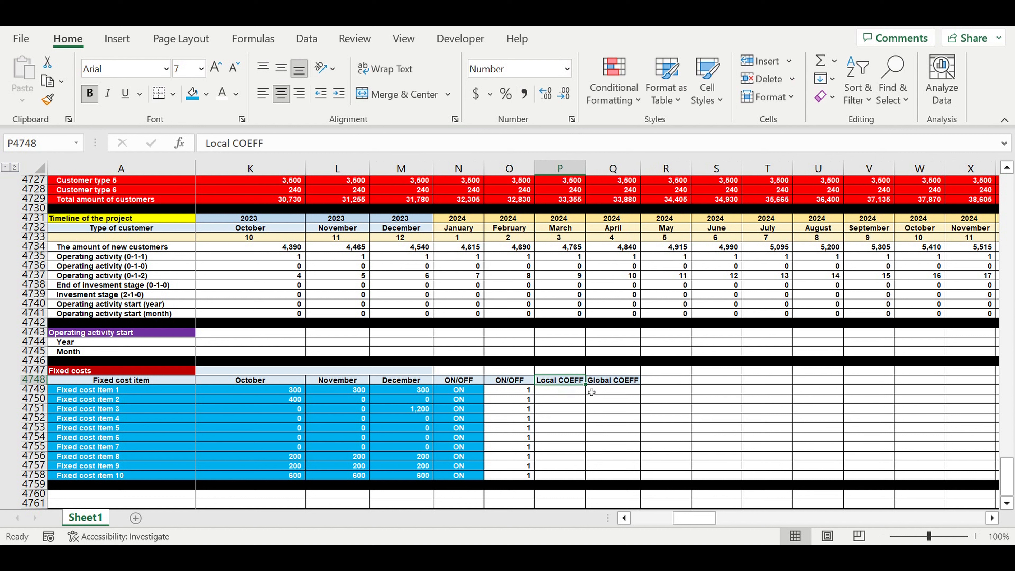
click(568, 391)
click(505, 93)
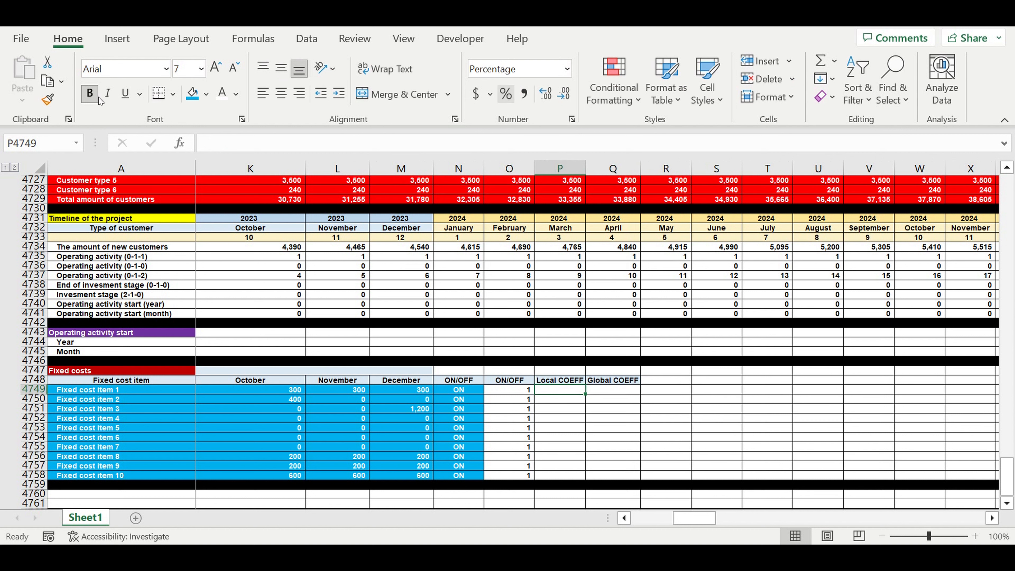
click(192, 94)
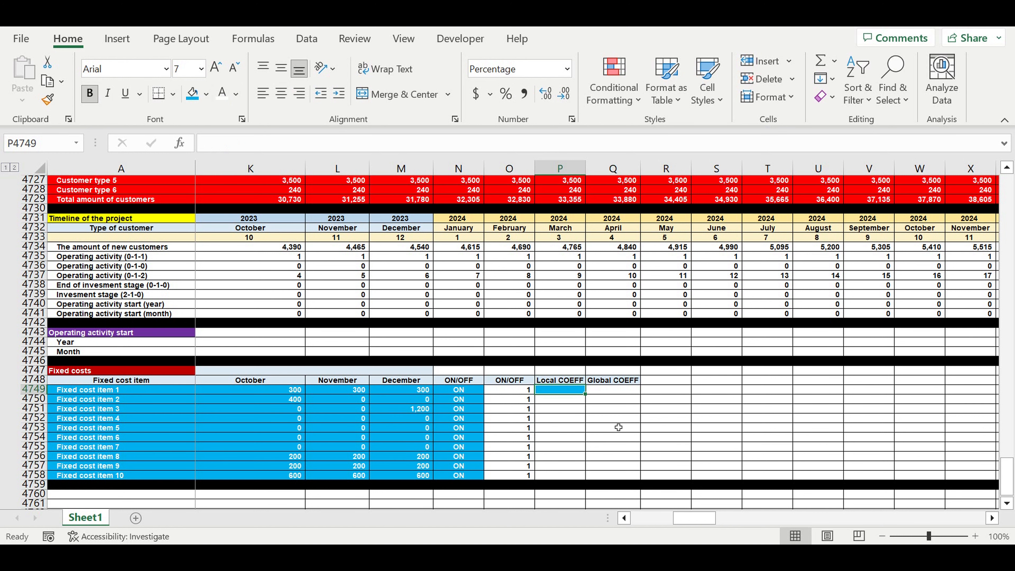
text(100)
click(571, 390)
drag(585, 393, 592, 487)
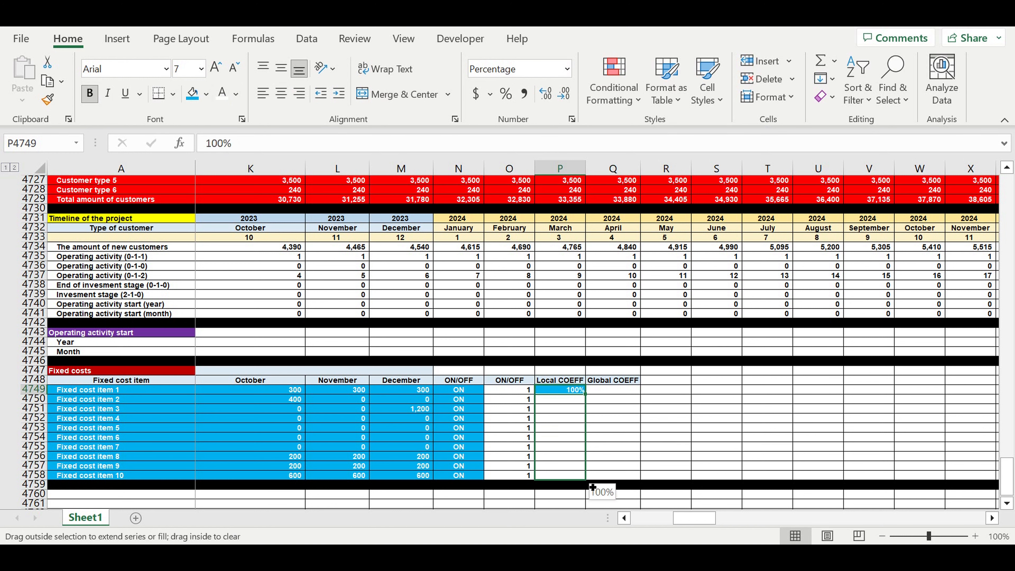
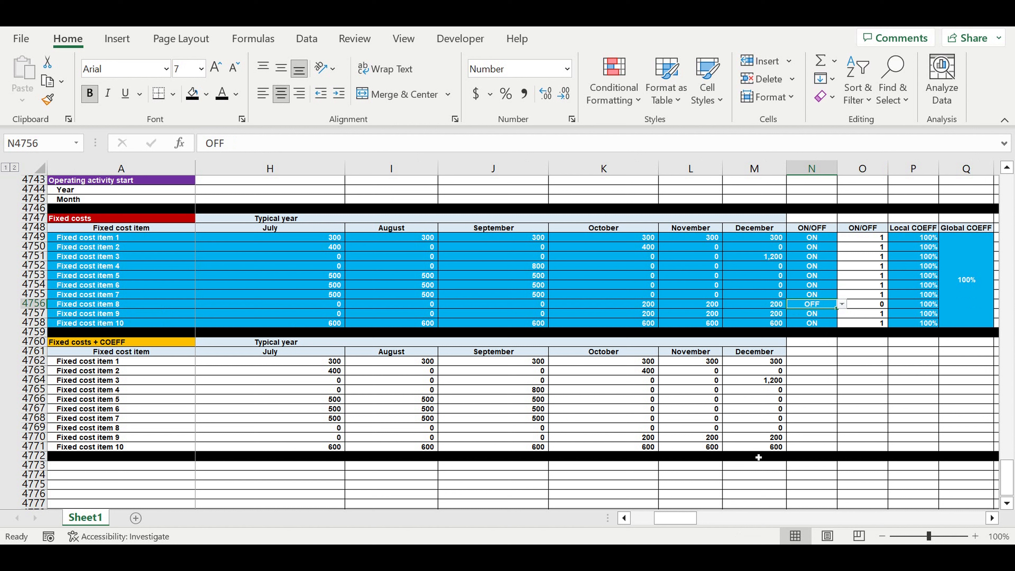
Copy OFF from N4756 down through N4758 and check the matching December values in Fixed costs + COEFF
drag(837, 308, 841, 327)
click(765, 426)
drag(769, 442, 769, 449)
Copy ON from N4755 down through N4758 to switch Fixed cost items 8 to 10 back on, and check item 8's December formula
click(825, 297)
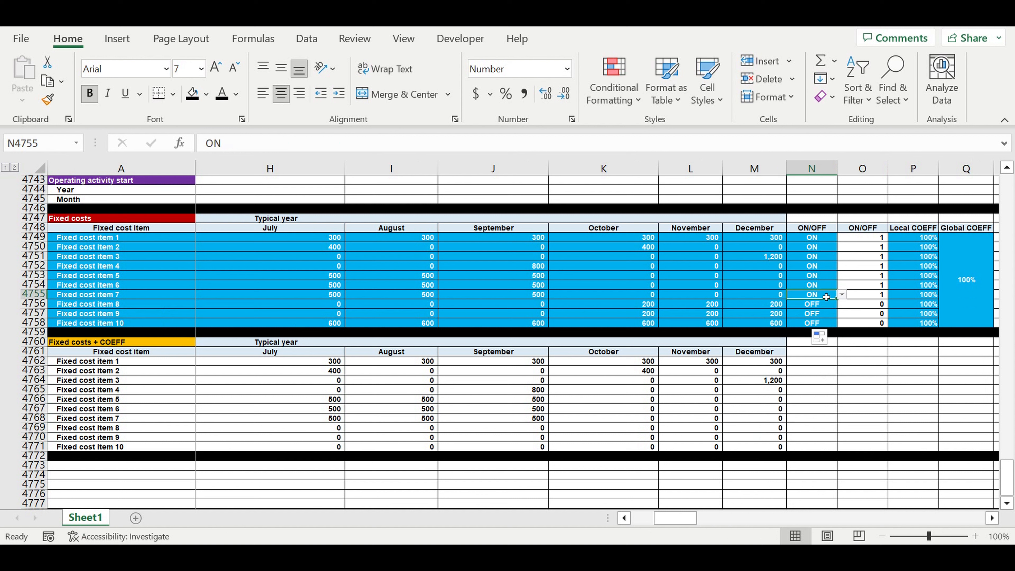
drag(840, 305, 843, 330)
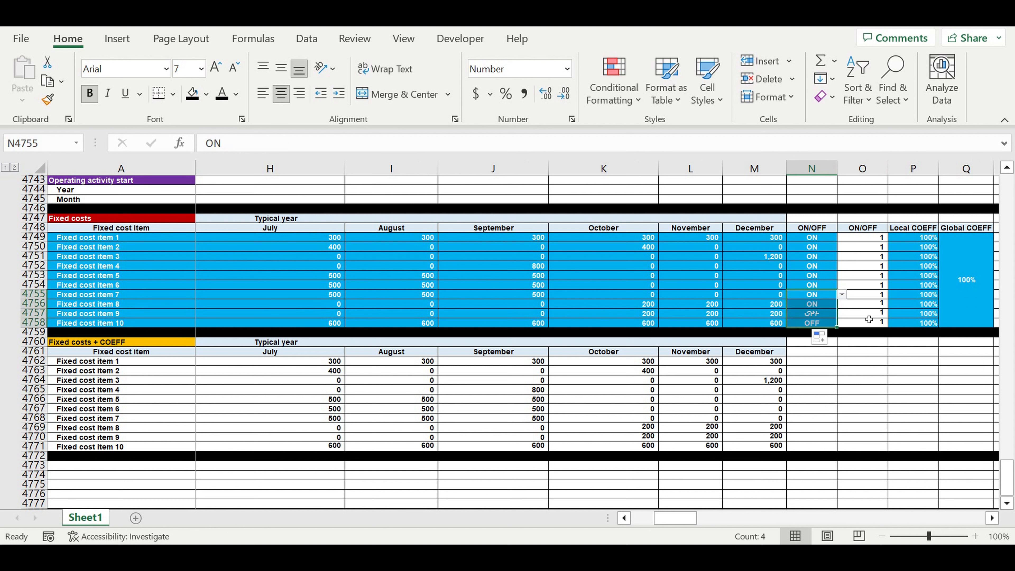
click(859, 391)
click(755, 430)
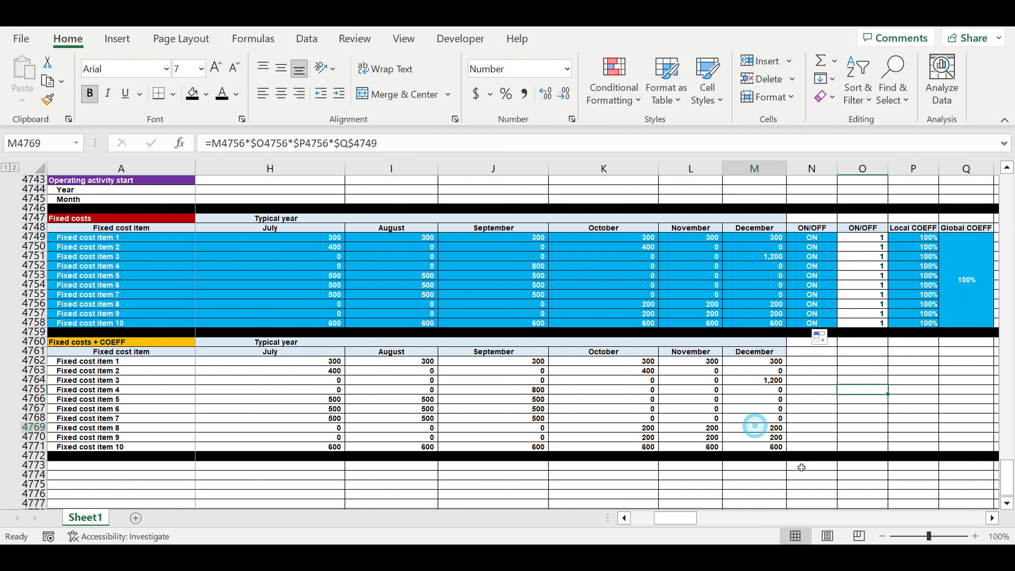
Set the Global COEFF in Q4749 to 150% and check the values in the Fixed costs + COEFF table
drag(687, 518, 697, 475)
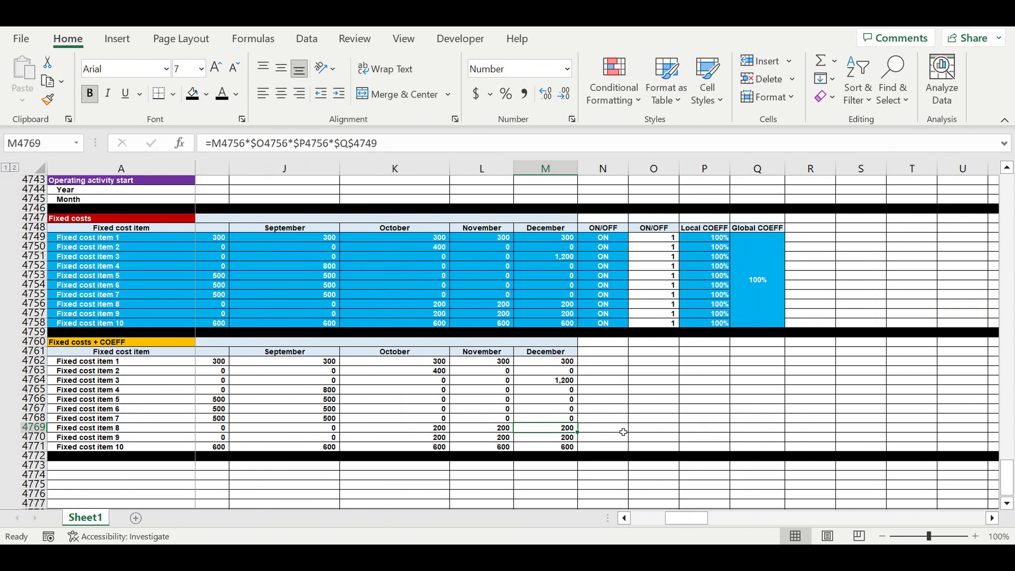
click(757, 292)
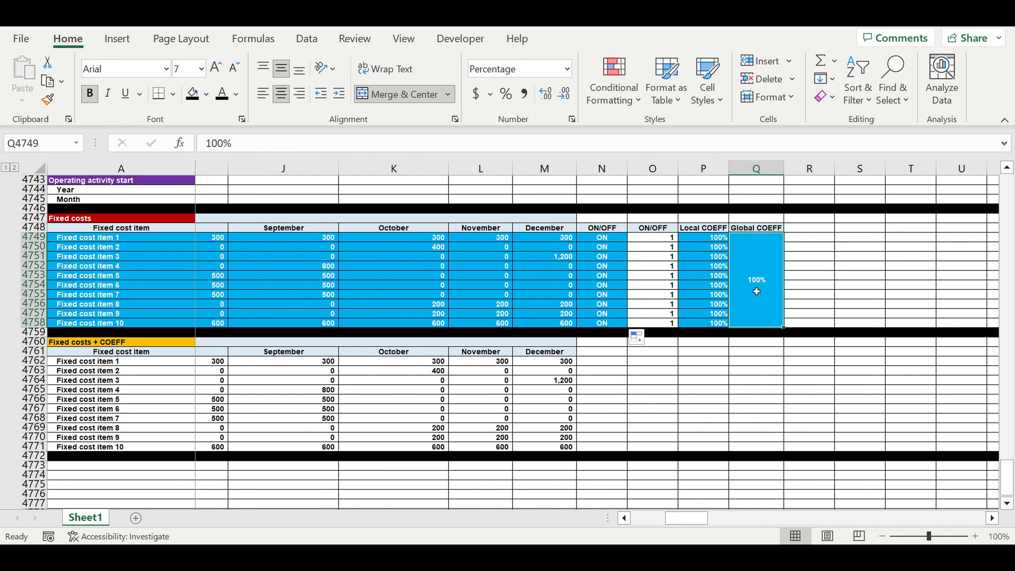
text(150)
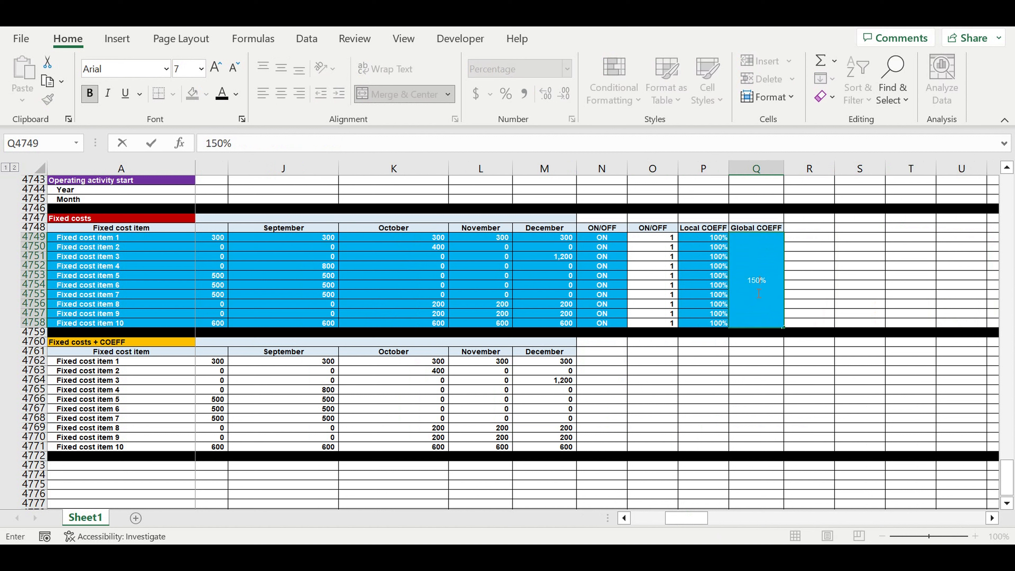
key(Return)
drag(548, 361, 411, 446)
Set the Global COEFF in Q4749 back to 100%
click(756, 280)
text(100)
key(Return)
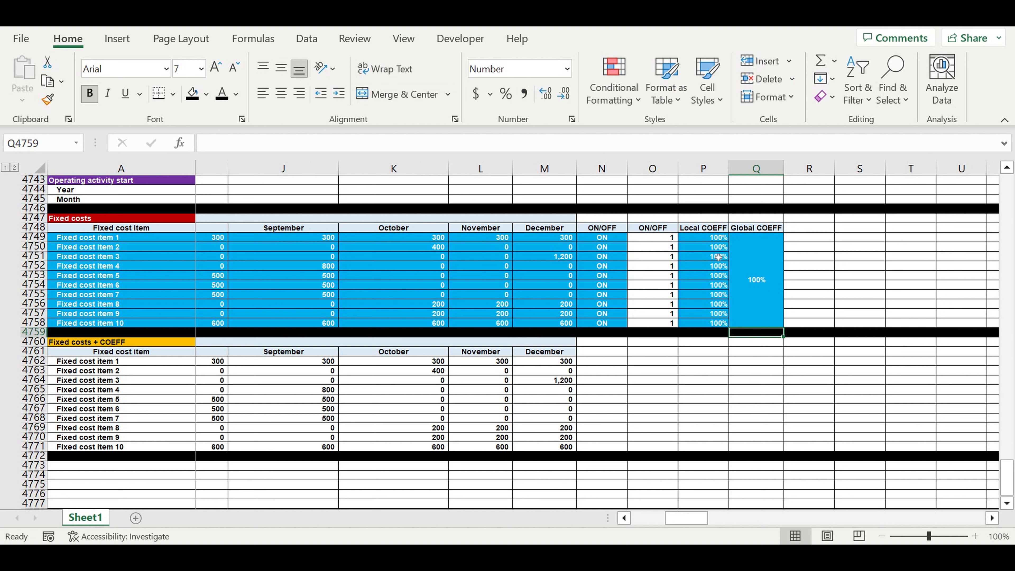
Set the Local COEFF of Fixed cost item 1 to 150% and copy it down through item 5 in P4753
click(709, 240)
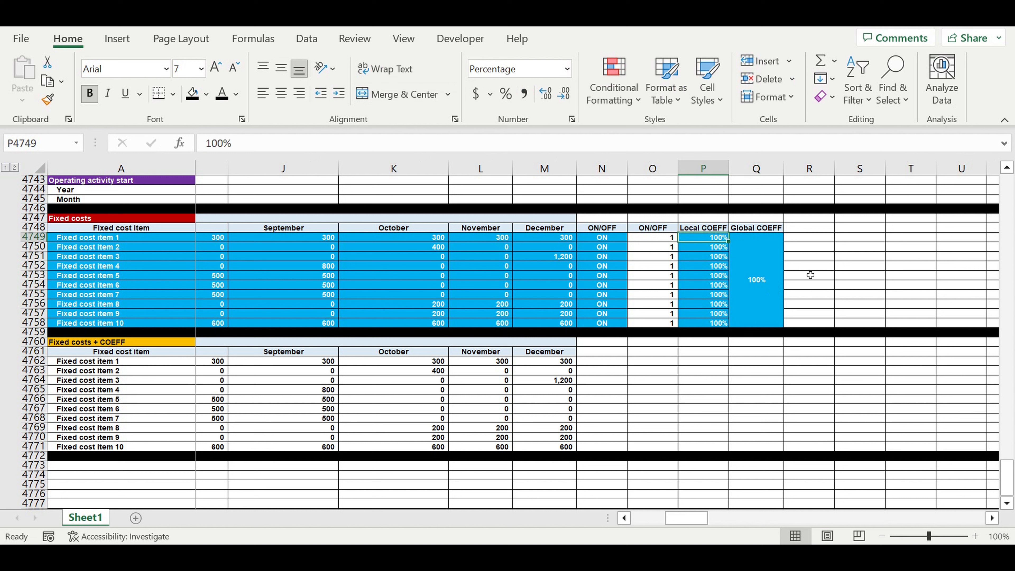
text(150)
key(Return)
click(704, 237)
drag(729, 241, 726, 277)
Set the Local COEFF of Fixed cost item 6 to 60% and copy it down through item 8 in P4756
click(707, 285)
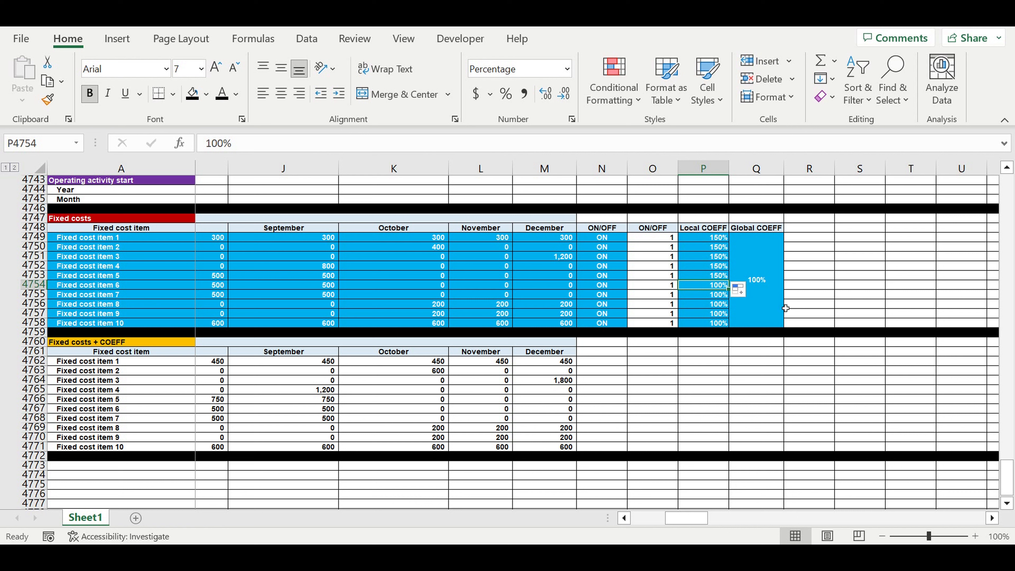
text(60)
key(Return)
click(714, 288)
drag(728, 298, 734, 315)
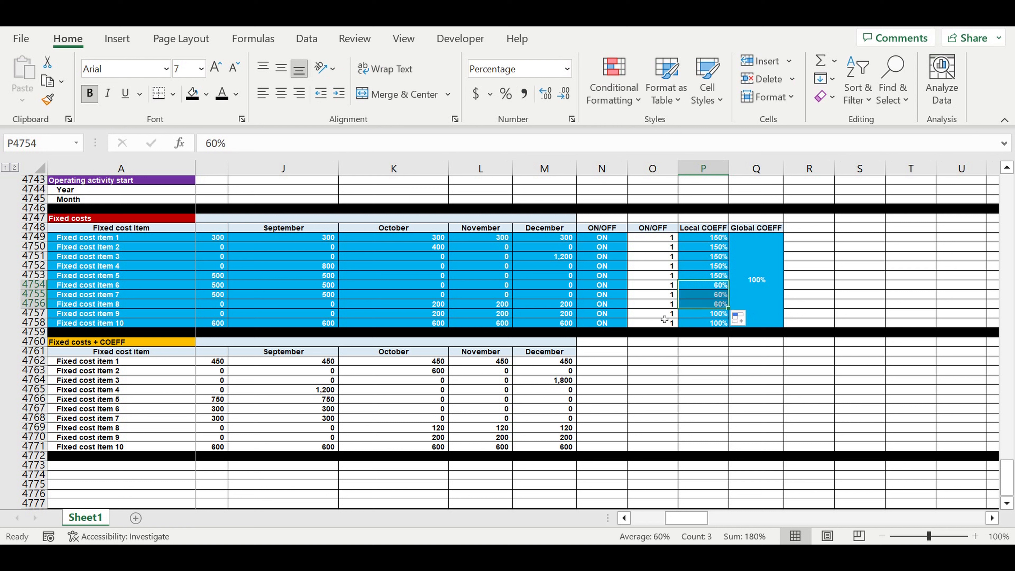
Switch Fixed cost item 9 to OFF in N4757 and copy the setting down to item 10
click(591, 315)
click(632, 314)
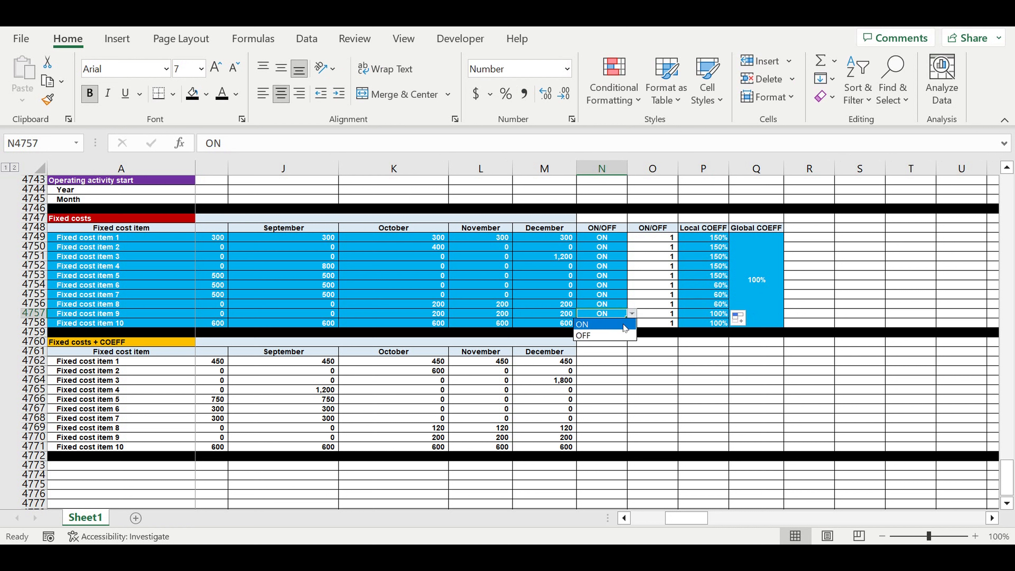
click(583, 335)
drag(627, 318, 627, 326)
Reset the Local COEFF cells P4749:P4758 to 100% and switch Fixed cost items 9 and 10 back to ON
click(703, 238)
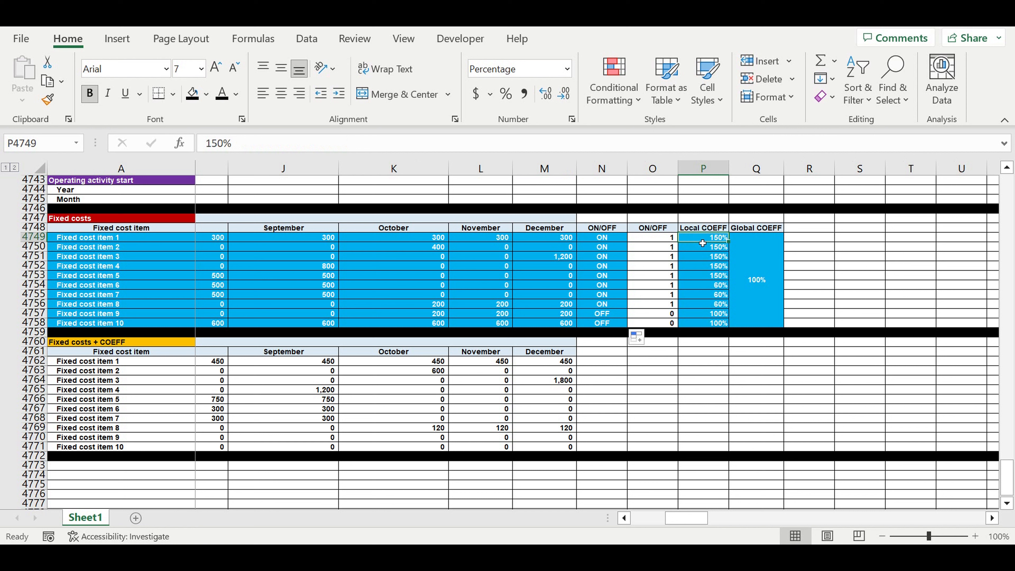
text(100)
key(Return)
click(713, 241)
drag(546, 241, 215, 309)
click(713, 237)
double_click(728, 242)
click(588, 309)
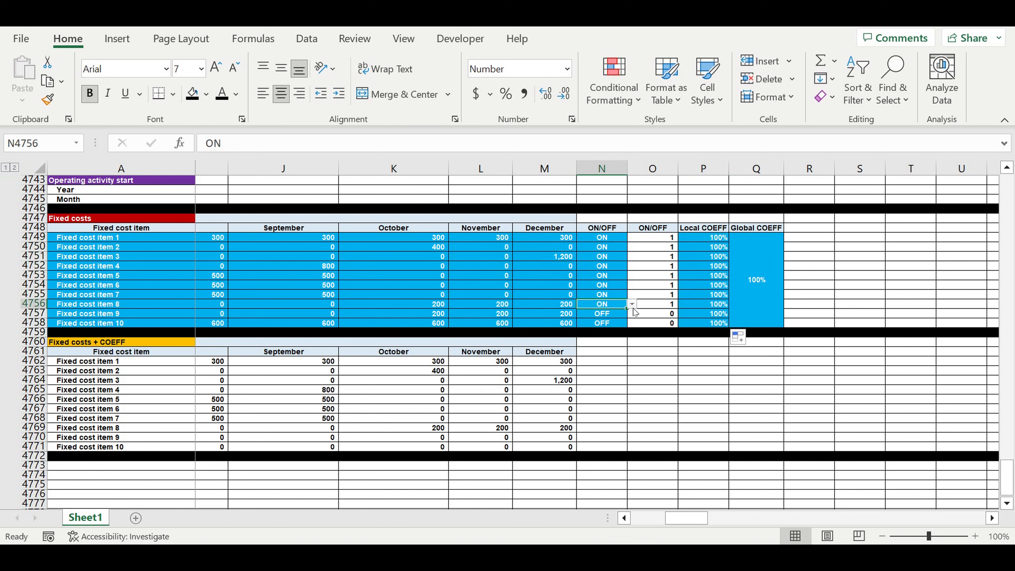
drag(626, 308, 625, 328)
Examine the January to September formulas in the Fixed costs + COEFF table and the project timeline rows above
drag(686, 518, 615, 522)
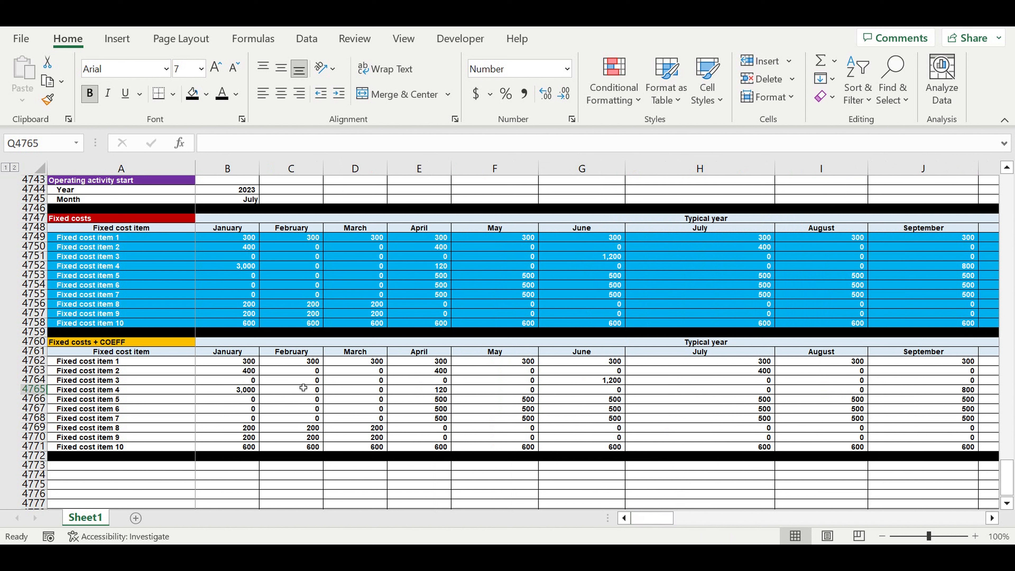
click(235, 363)
drag(530, 396, 892, 449)
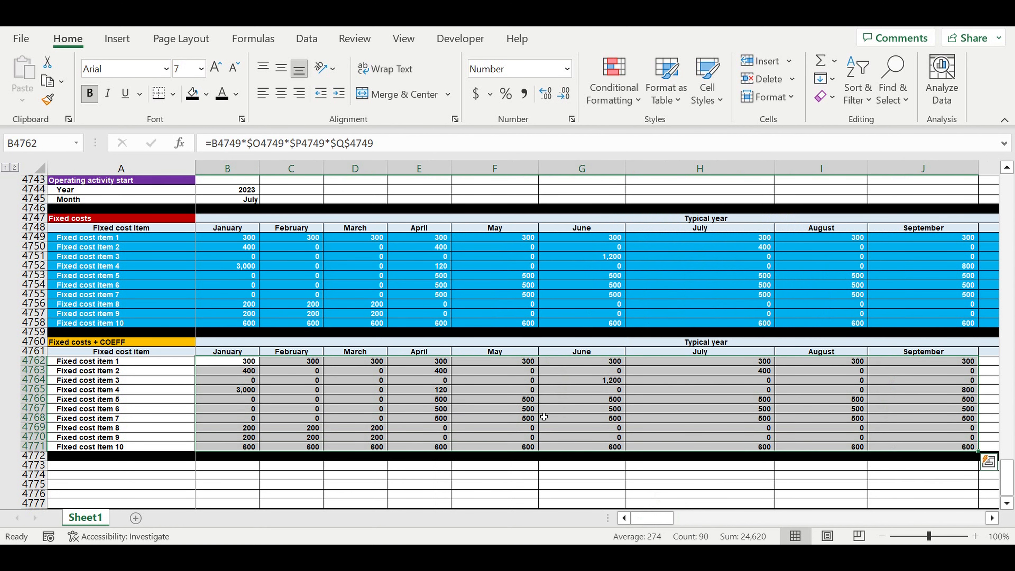
click(558, 432)
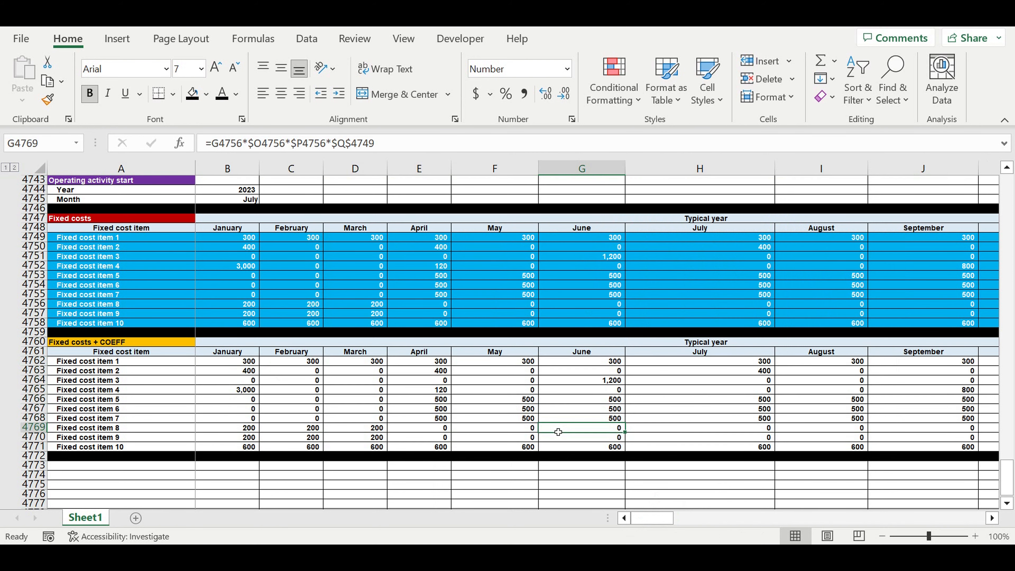
scroll(558, 432, up, 5)
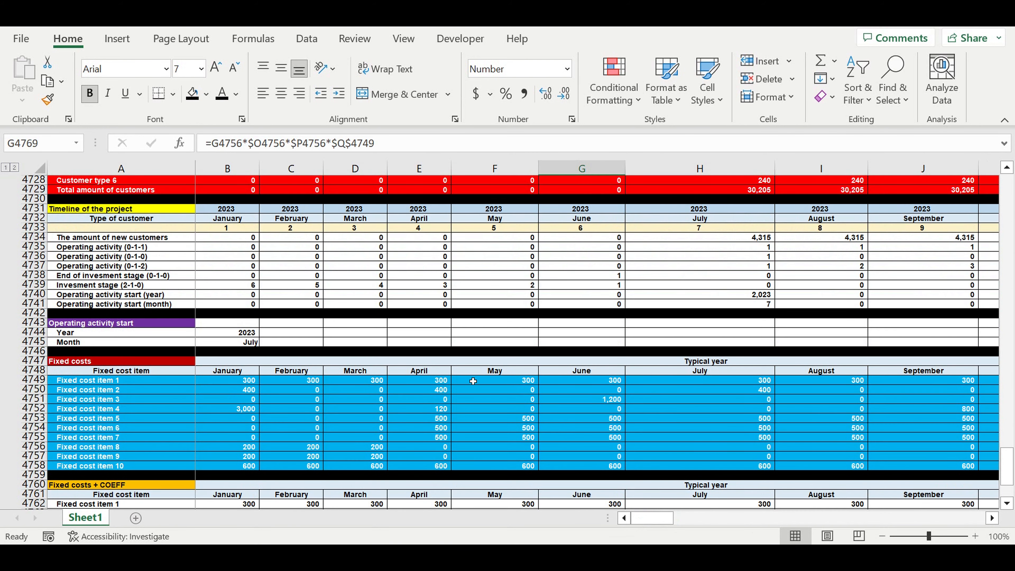
Copy the project timeline header rows 4731:4732 to row 4773, below the Fixed costs + COEFF table
click(38, 213)
drag(38, 216, 38, 219)
key(ctrl+c)
scroll(38, 219, down, 7)
click(38, 408)
key(ctrl+v)
Link the January year header in B4773 to the original timeline year in B4731
click(227, 408)
text(=)
scroll(233, 324, up, 6)
scroll(225, 228, up, 2)
scroll(225, 229, up, 1)
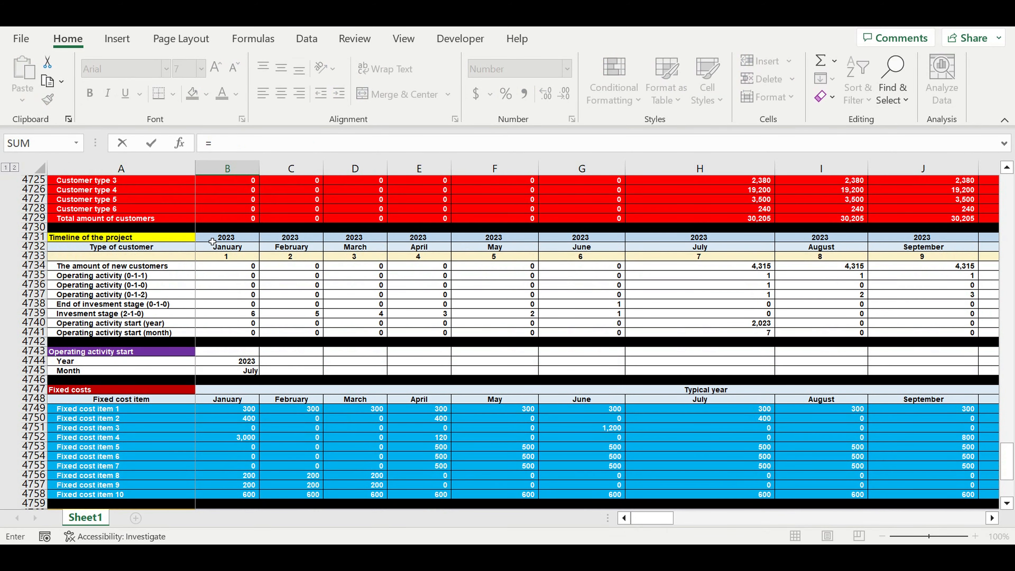
click(212, 241)
key(Return)
Format the Timeline of the project title in A4773 with a dark orange fill and white font
scroll(327, 313, down, 3)
click(120, 437)
click(206, 94)
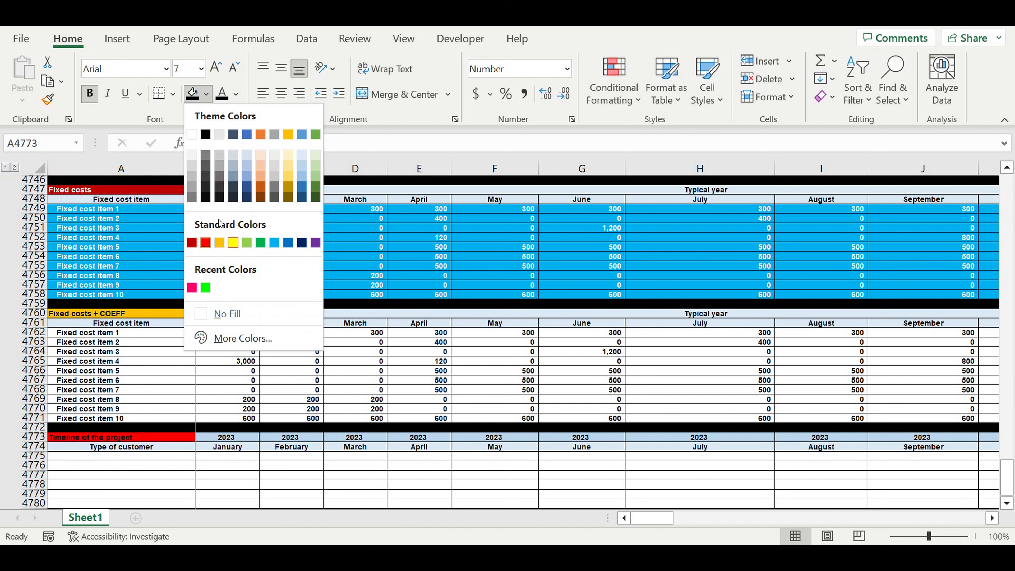
click(256, 187)
click(235, 94)
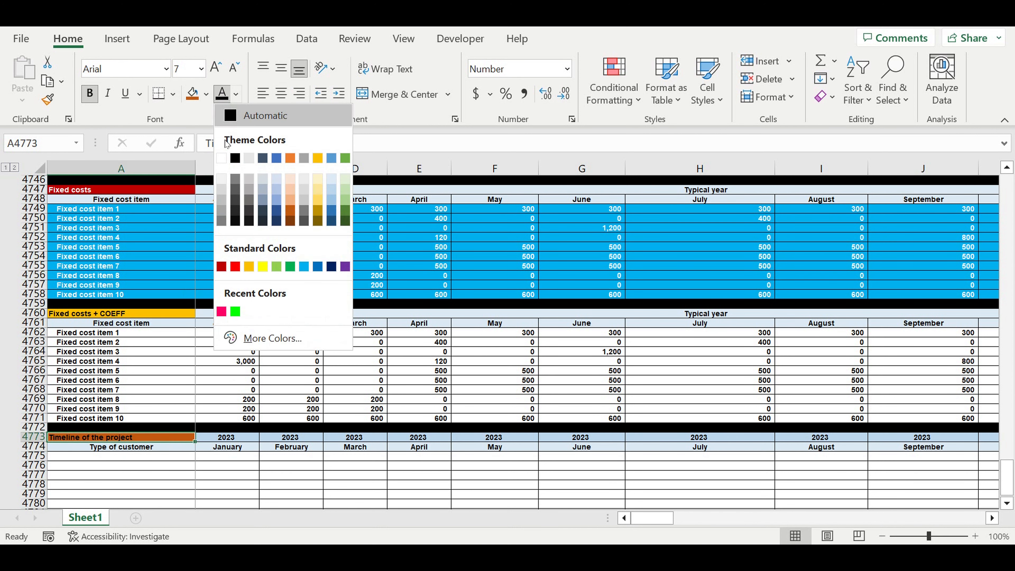
click(221, 159)
click(160, 483)
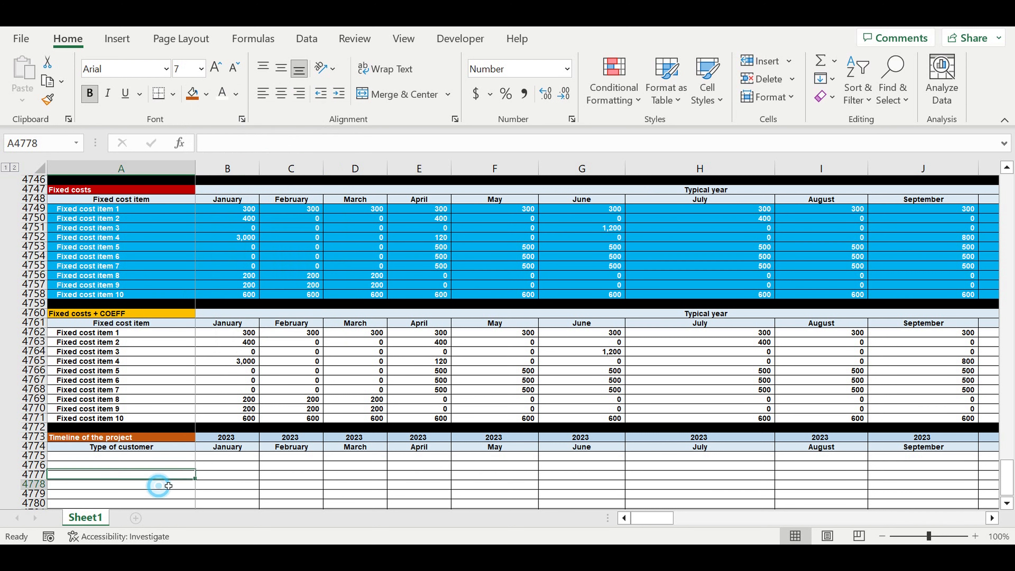
Link A4774 to the Fixed cost item heading in A4761 and fill the labels down to Fixed cost item 10 in A4784
click(158, 440)
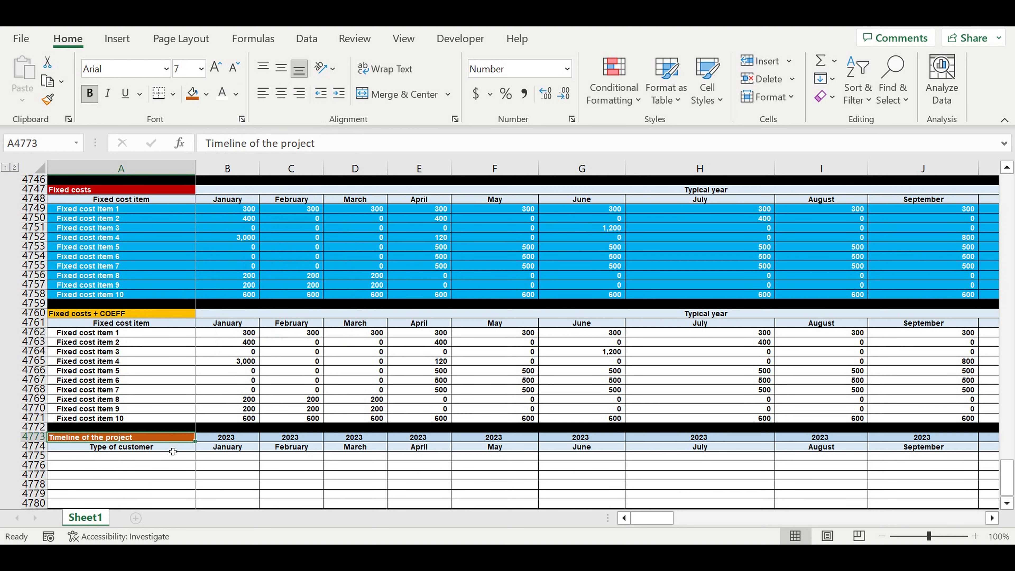
click(172, 451)
text(-)
key(BackSpace)
text(=)
click(121, 322)
key(Return)
scroll(160, 420, down, 3)
drag(195, 375, 188, 457)
Fill row 4785 below the new table with black as a separator
click(34, 466)
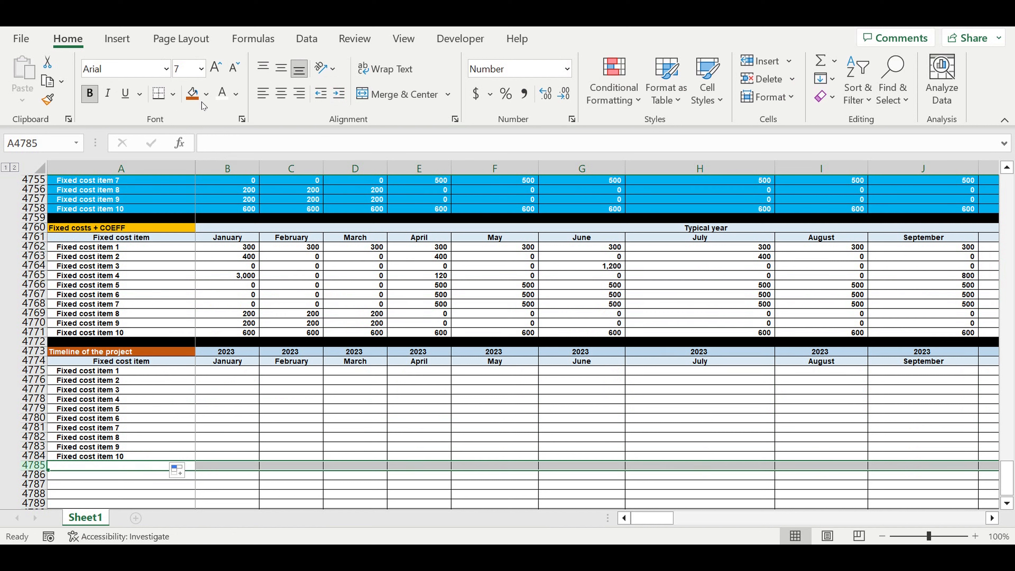
click(206, 95)
click(211, 137)
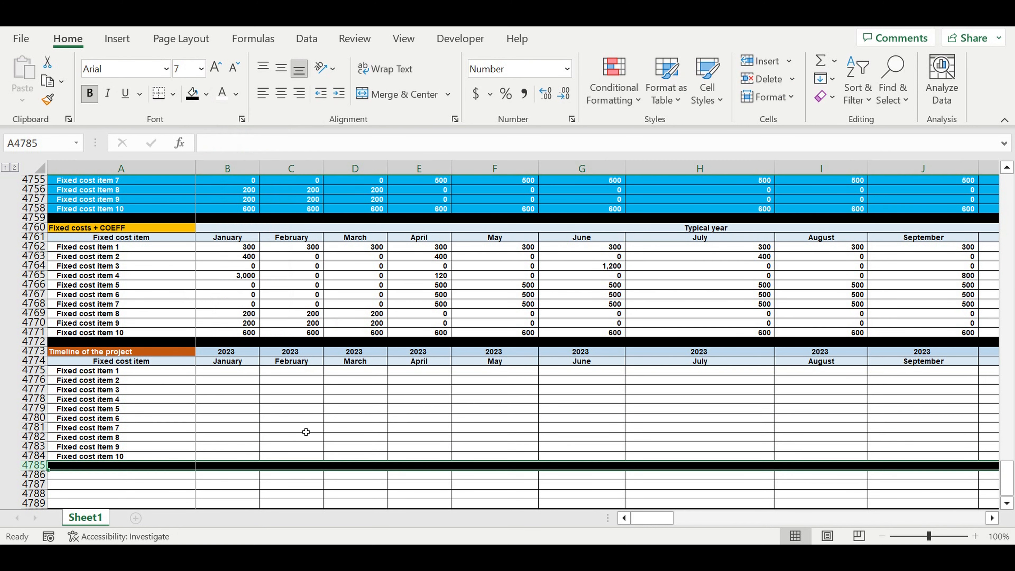
click(318, 428)
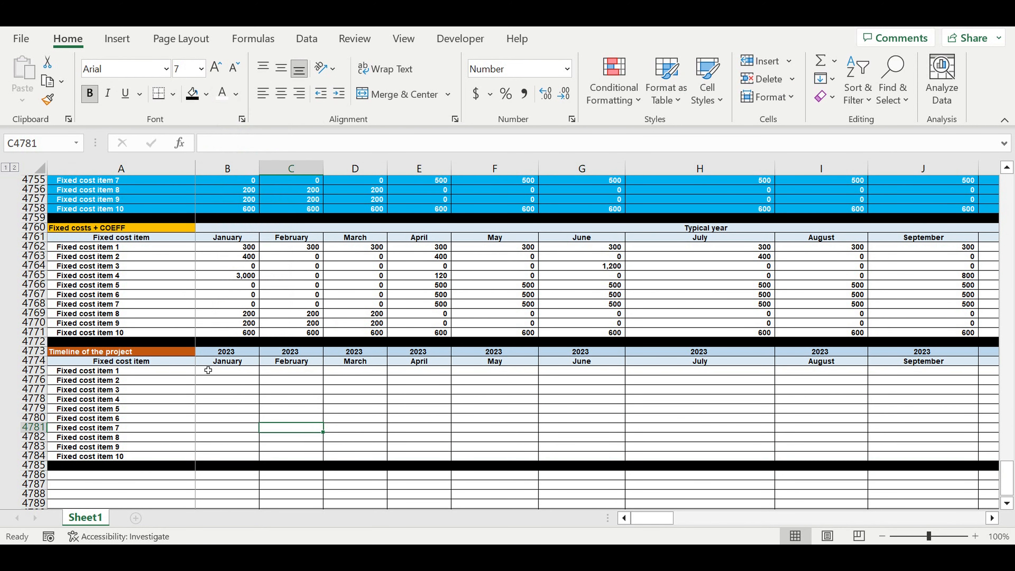
Rename the title in A4773 as "Timeline of the project step 1"
click(182, 351)
click(340, 144)
text(step 1)
Link B4775 to B4762 and fill the formula down to item 10 and across to December 2023 in M4784
click(228, 371)
text(=)
click(228, 247)
scroll(229, 286, down, 3)
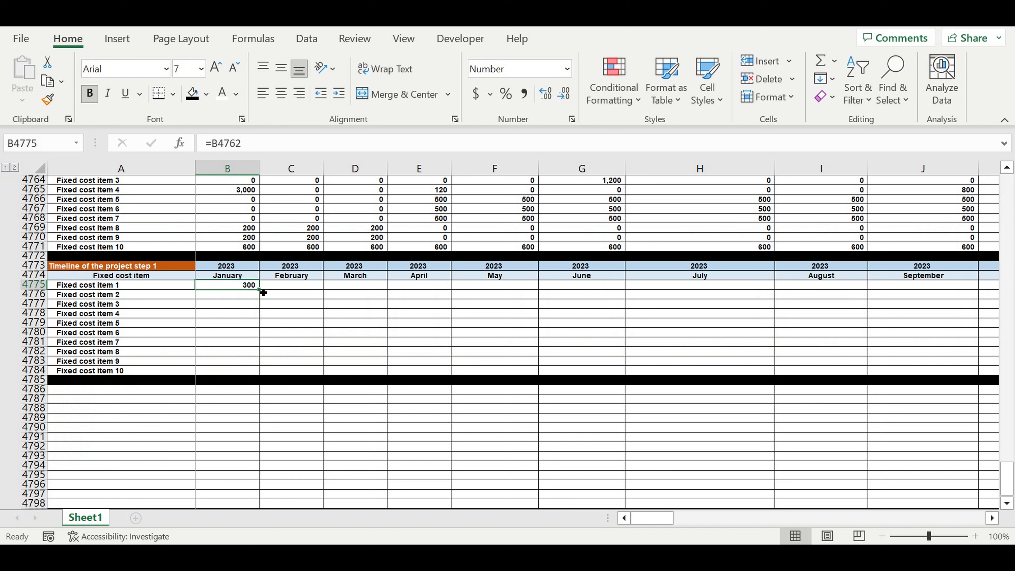
drag(260, 291, 269, 372)
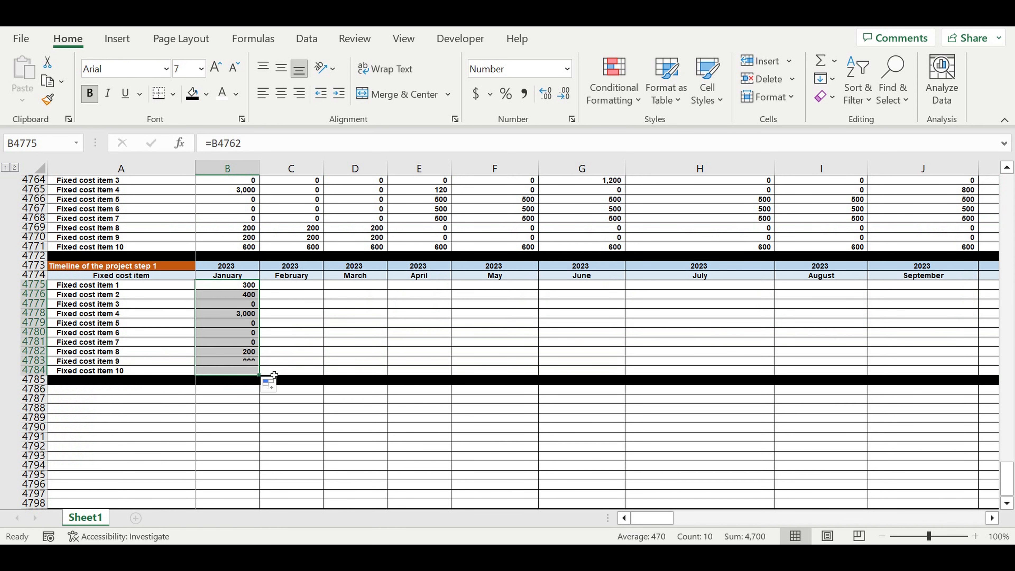
scroll(871, 334, right, 1)
mouse_move(871, 334)
mouse_down()
mouse_move(937, 328)
mouse_move(870, 330)
mouse_up()
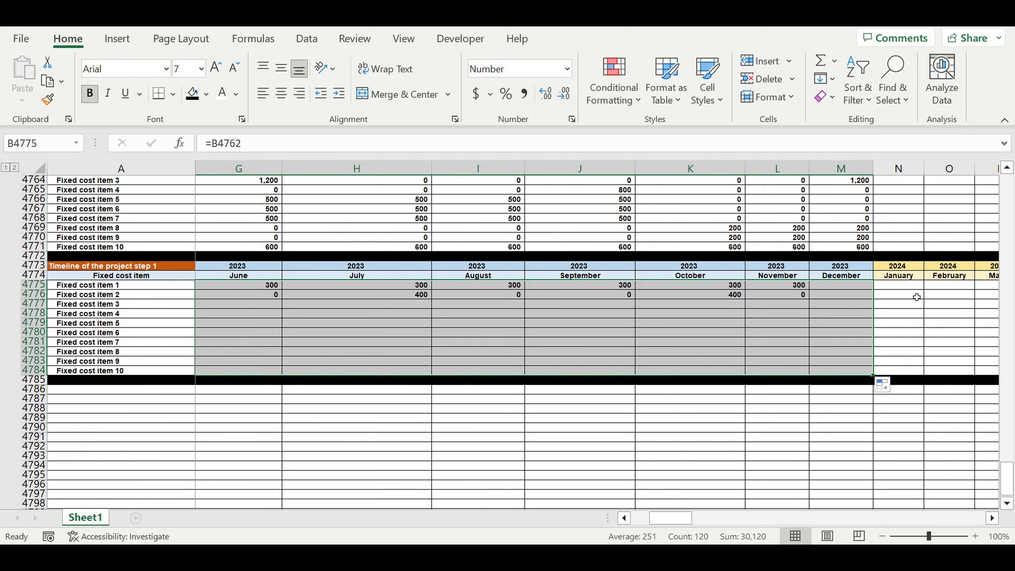
Starting in N4775, enter a formula repeating the 2023 fixed costs and fill it for all items through December 2032
click(907, 288)
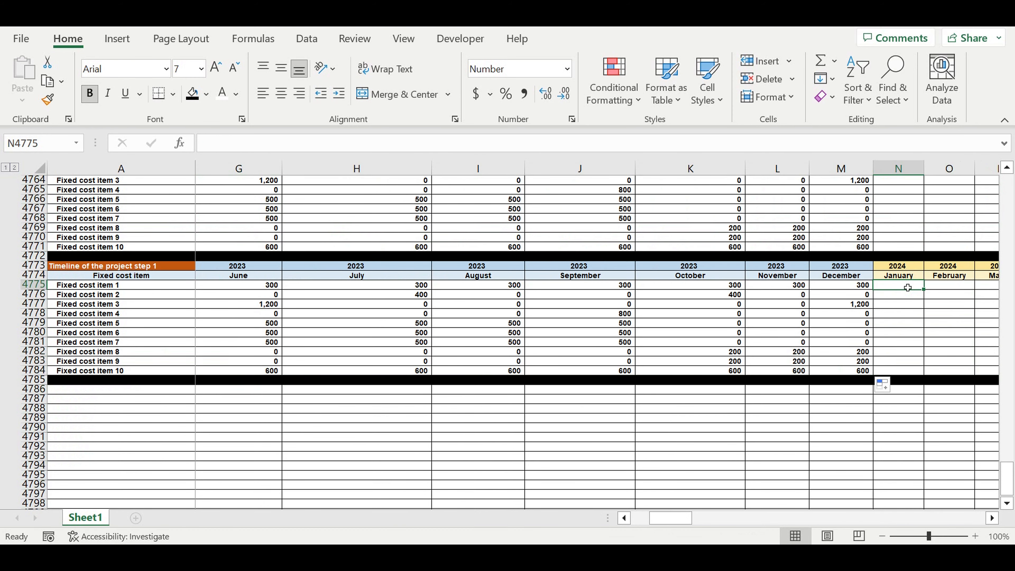
text(=)
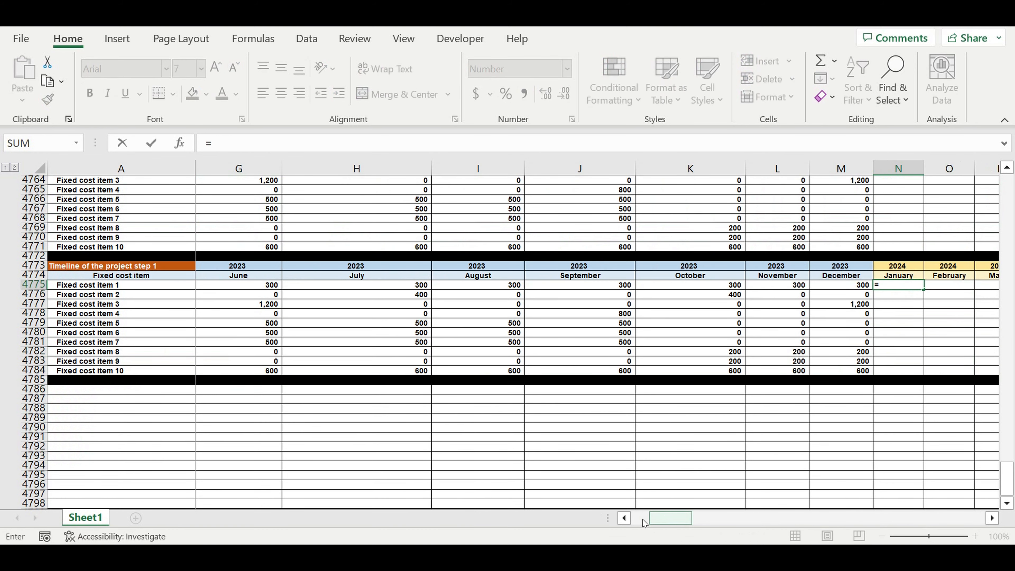
drag(639, 518, 588, 522)
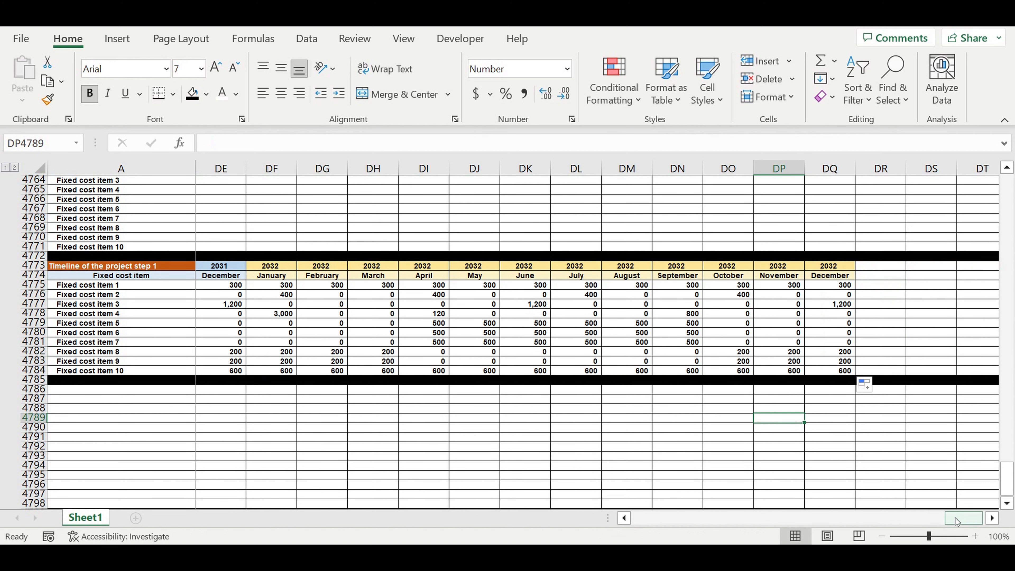
Return to the original project timeline and select the Operating activity (0-1-1) row 4735
drag(955, 517, 492, 534)
scroll(476, 356, up, 4)
scroll(477, 357, up, 10)
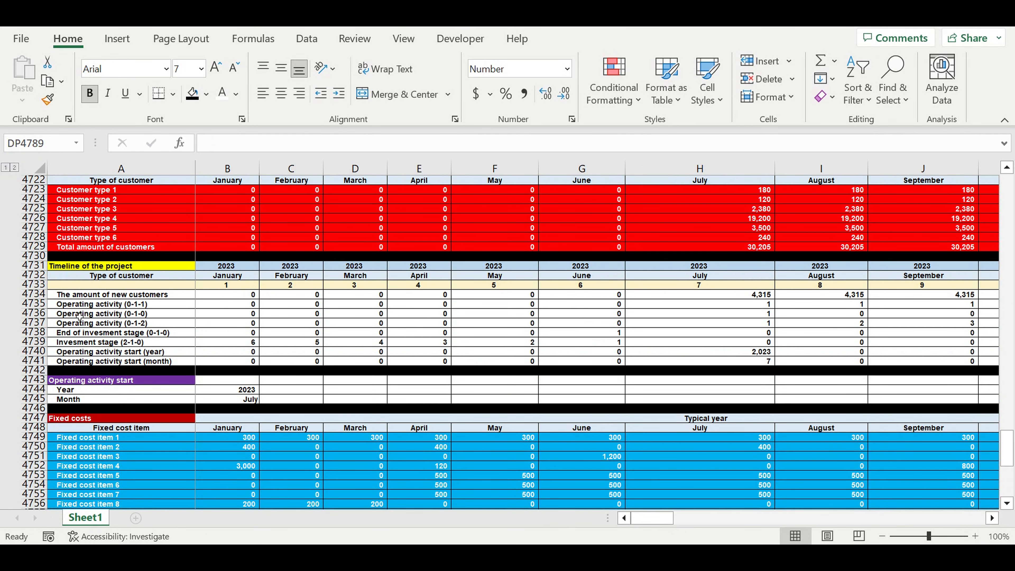
click(40, 305)
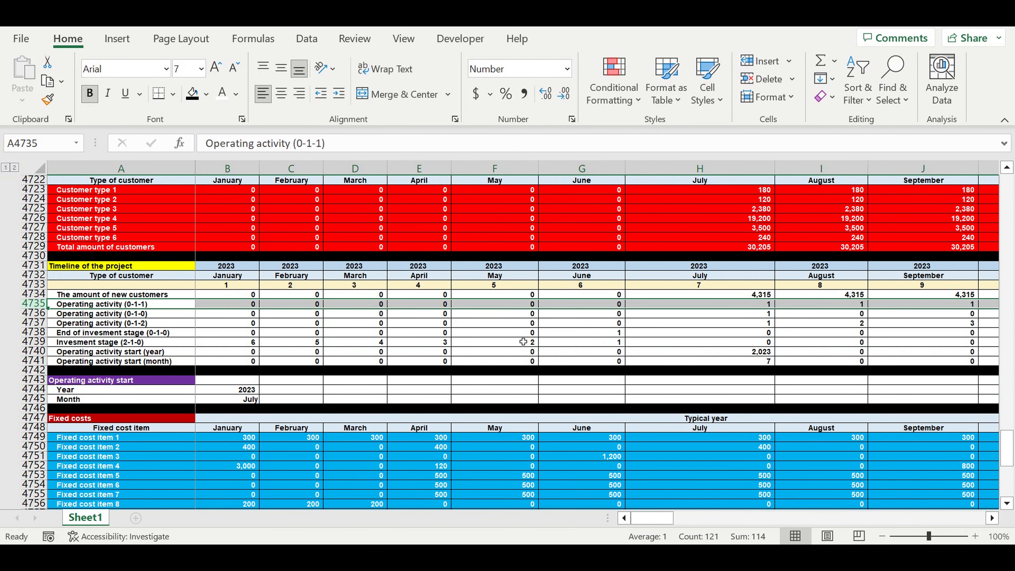